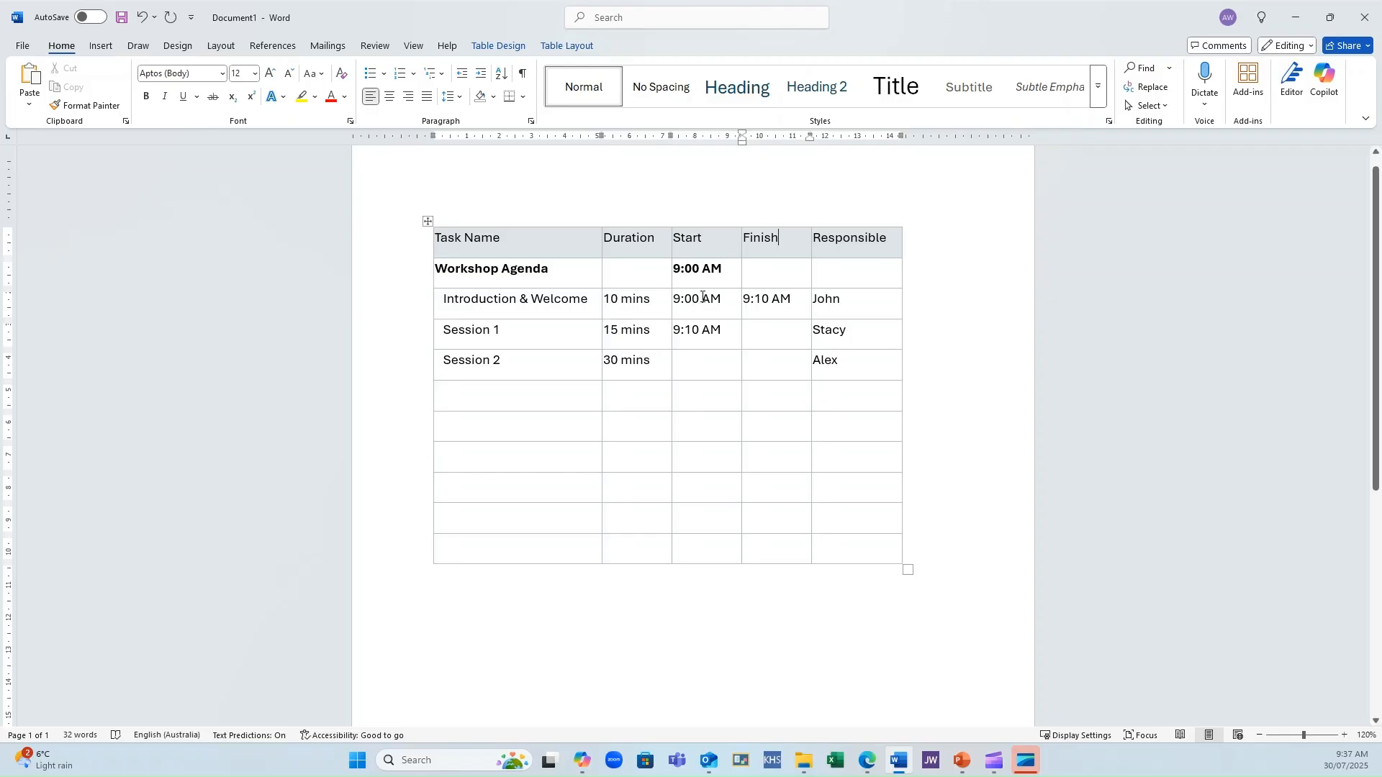
{"action": "left_click", "coordinate": [693, 301]}
{"action": "left_click", "coordinate": [786, 305]}
{"action": "left_click", "coordinate": [697, 332]}
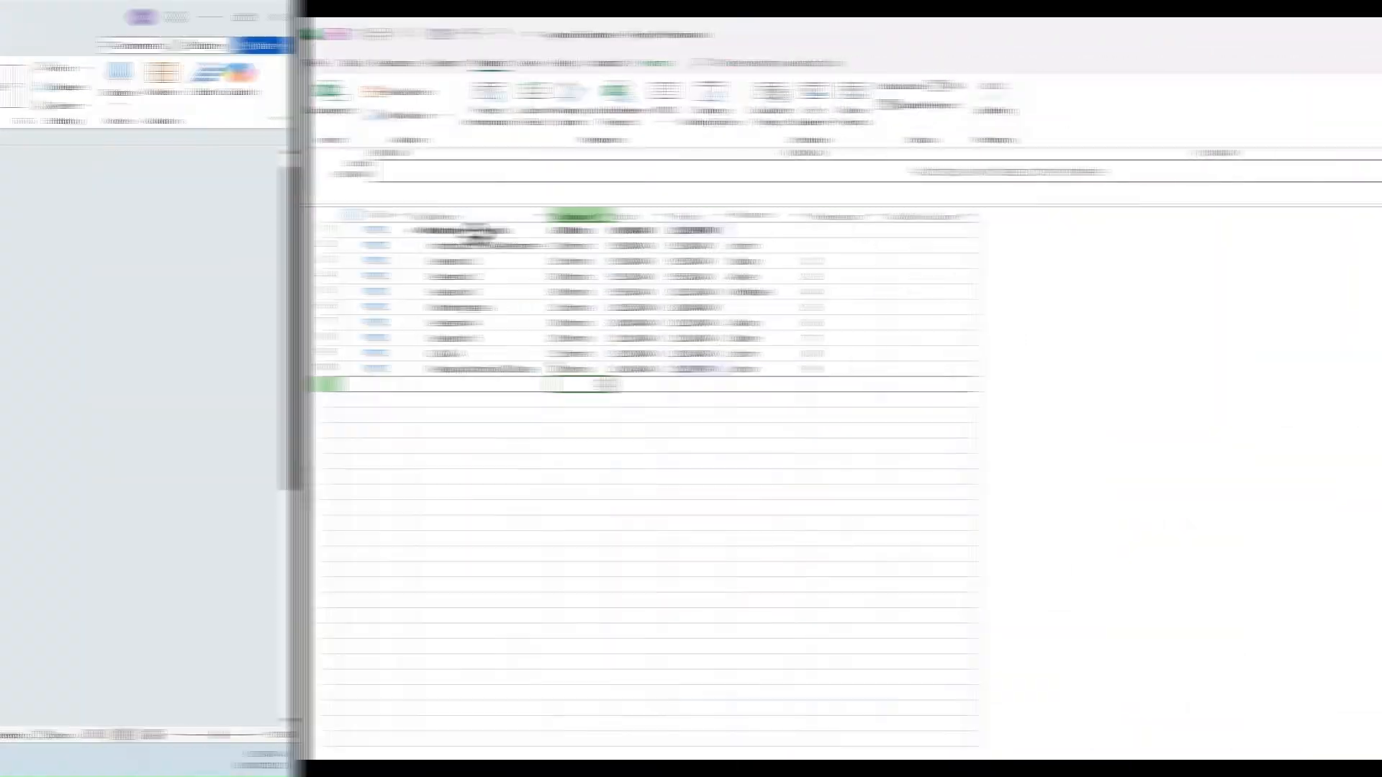
{"action": "left_click_drag", "start_coordinate": [165, 231], "coordinate": [479, 379]}
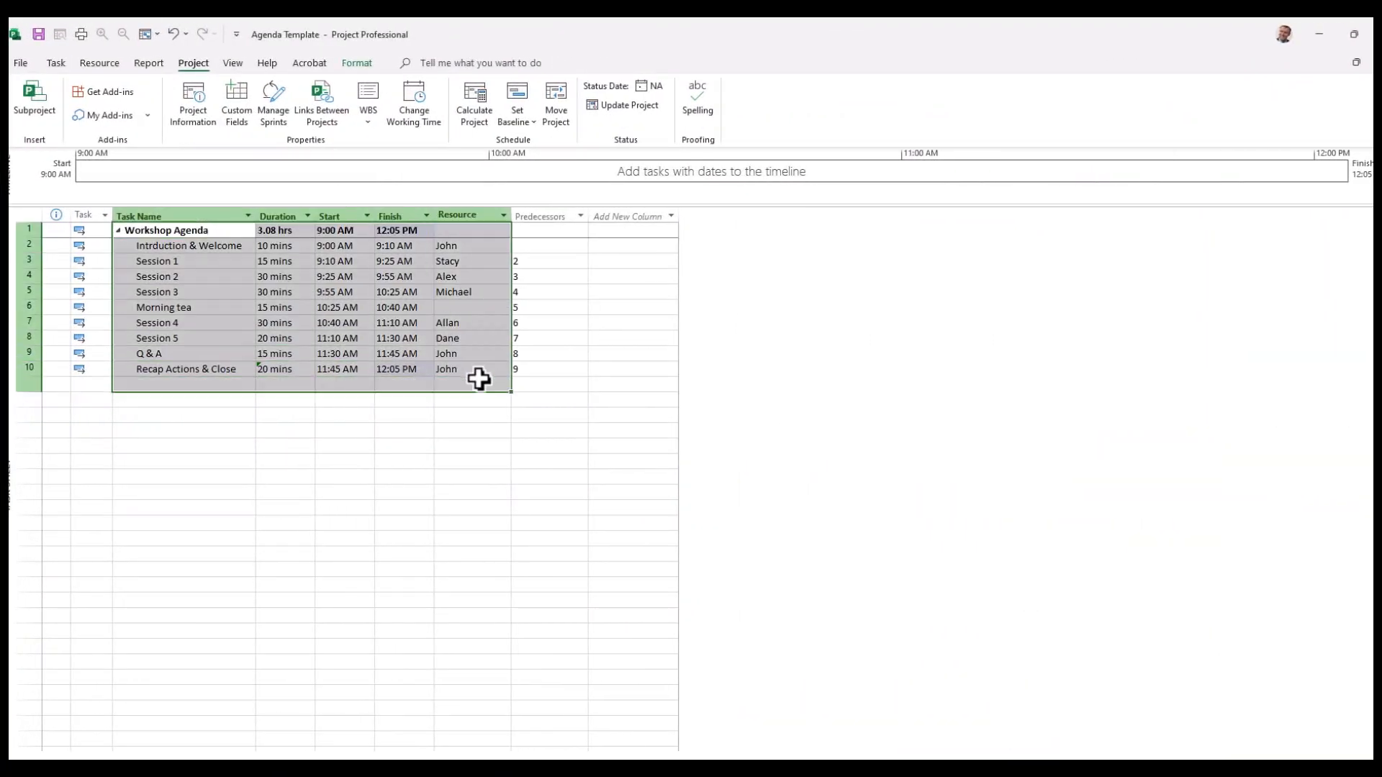
{"action": "left_click", "coordinate": [429, 443]}
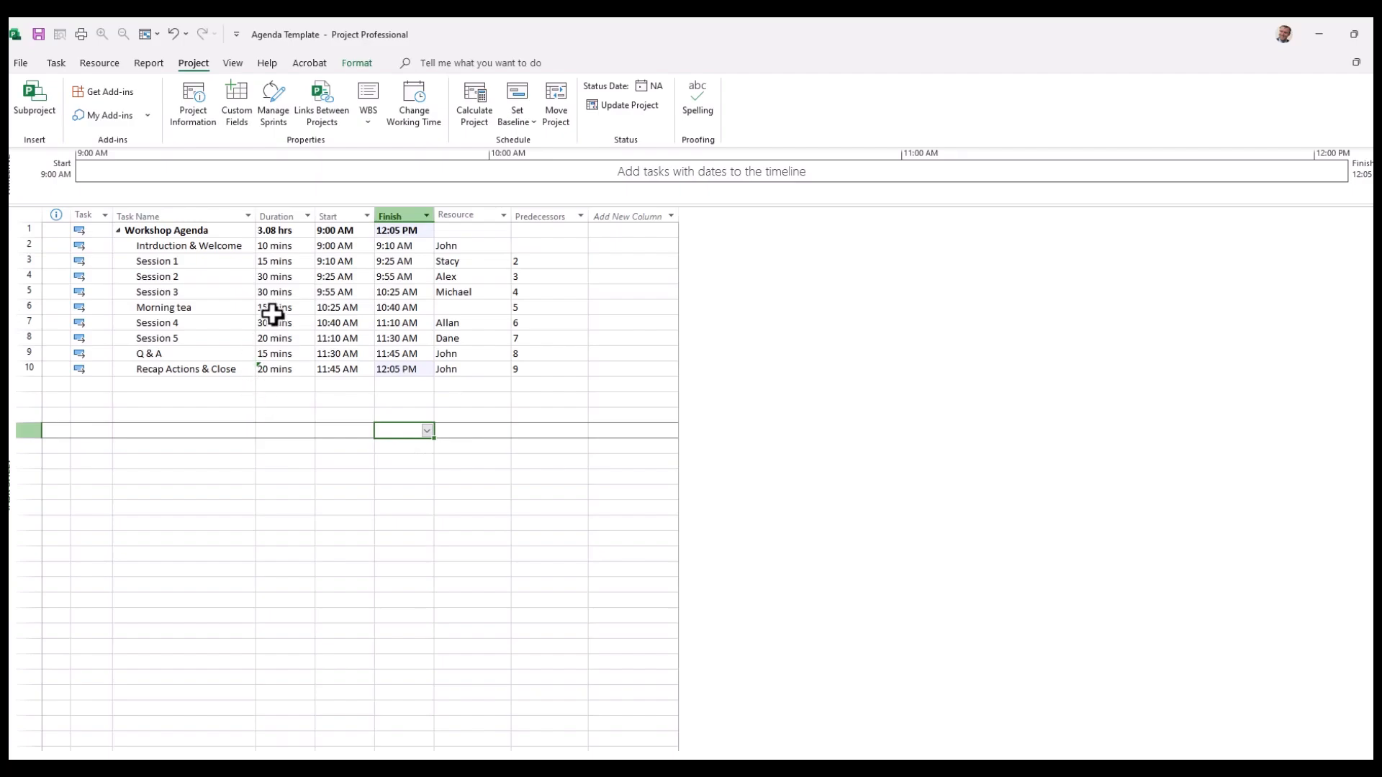
{"action": "left_click", "coordinate": [284, 291]}
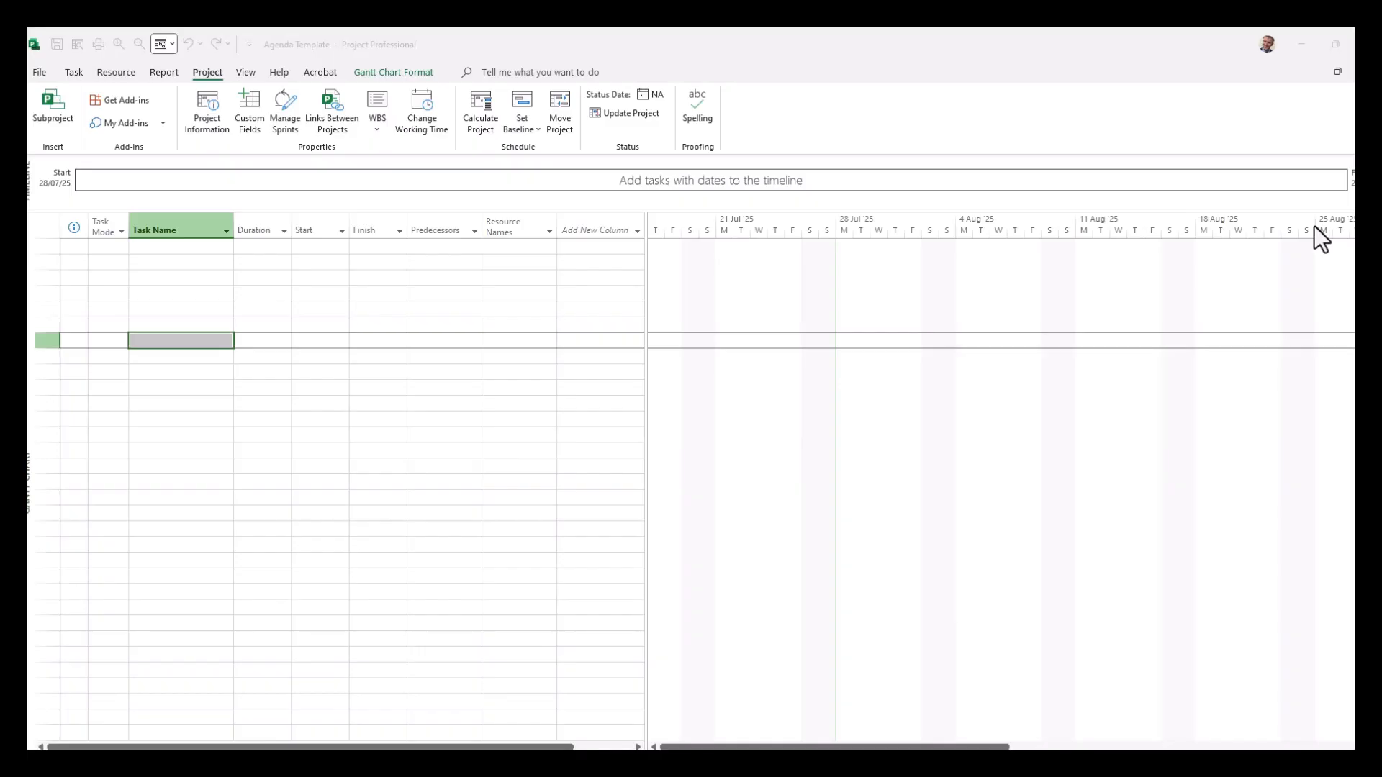
{"action": "left_click", "coordinate": [401, 29]}
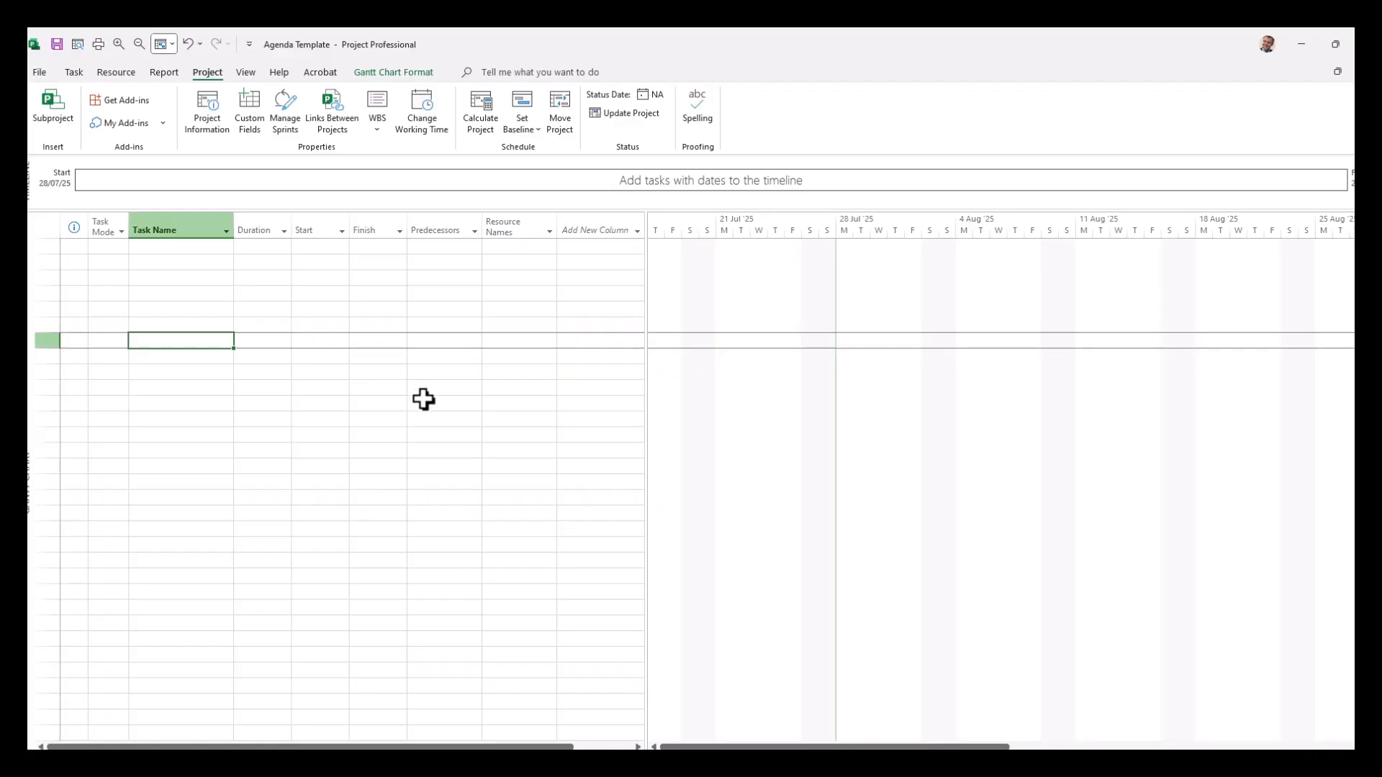
Insert a summary task in the first row of the empty project and name it Workshop Agenda
{"action": "left_click", "coordinate": [190, 247]}
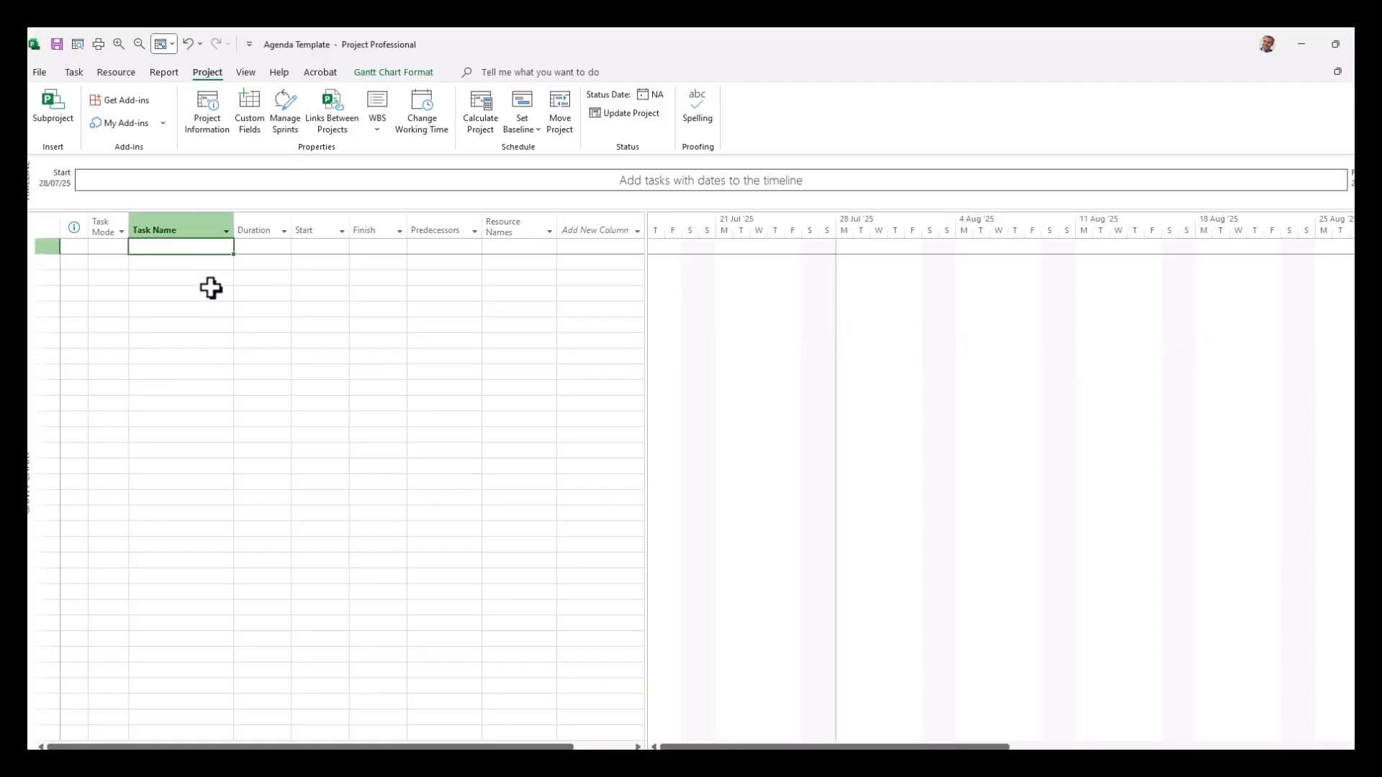
{"action": "left_click", "coordinate": [74, 73]}
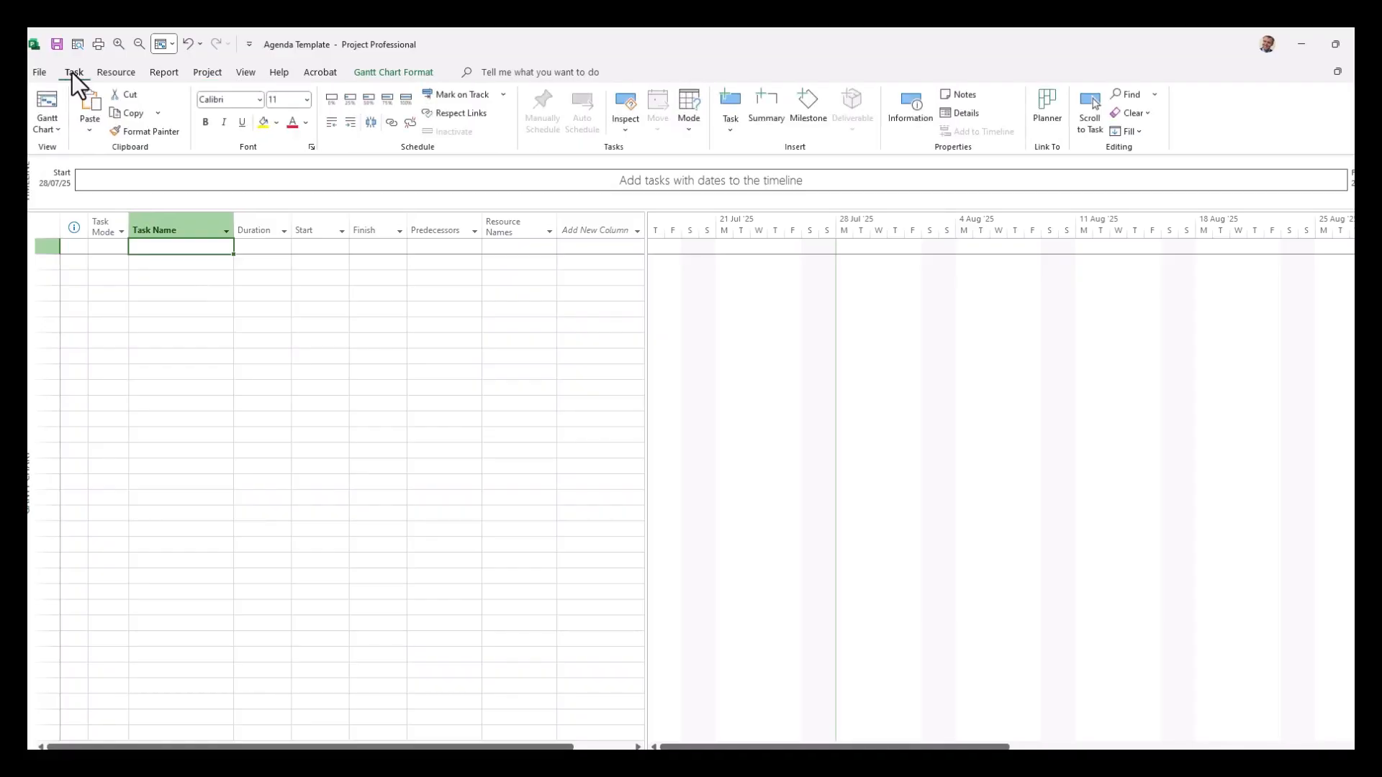
{"action": "left_click", "coordinate": [761, 101]}
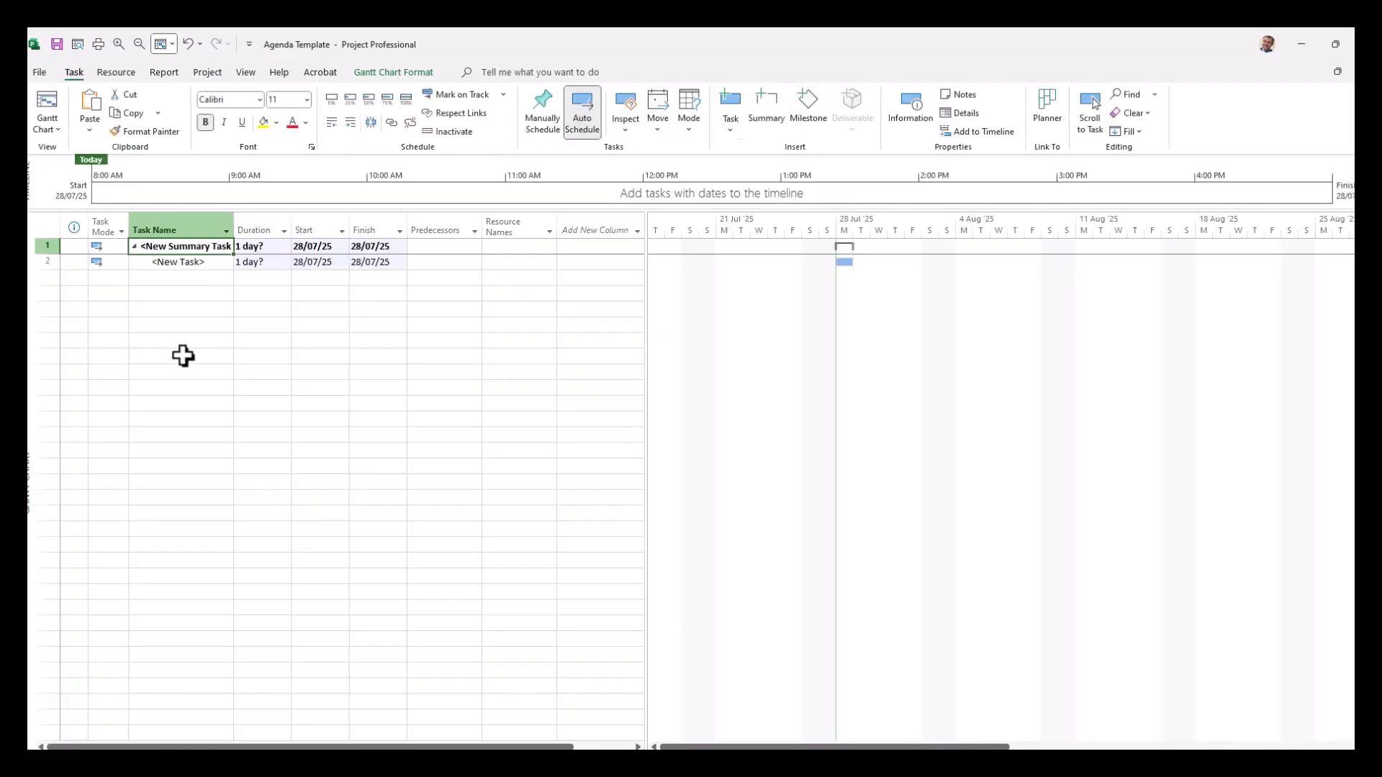
{"action": "left_click", "coordinate": [181, 356]}
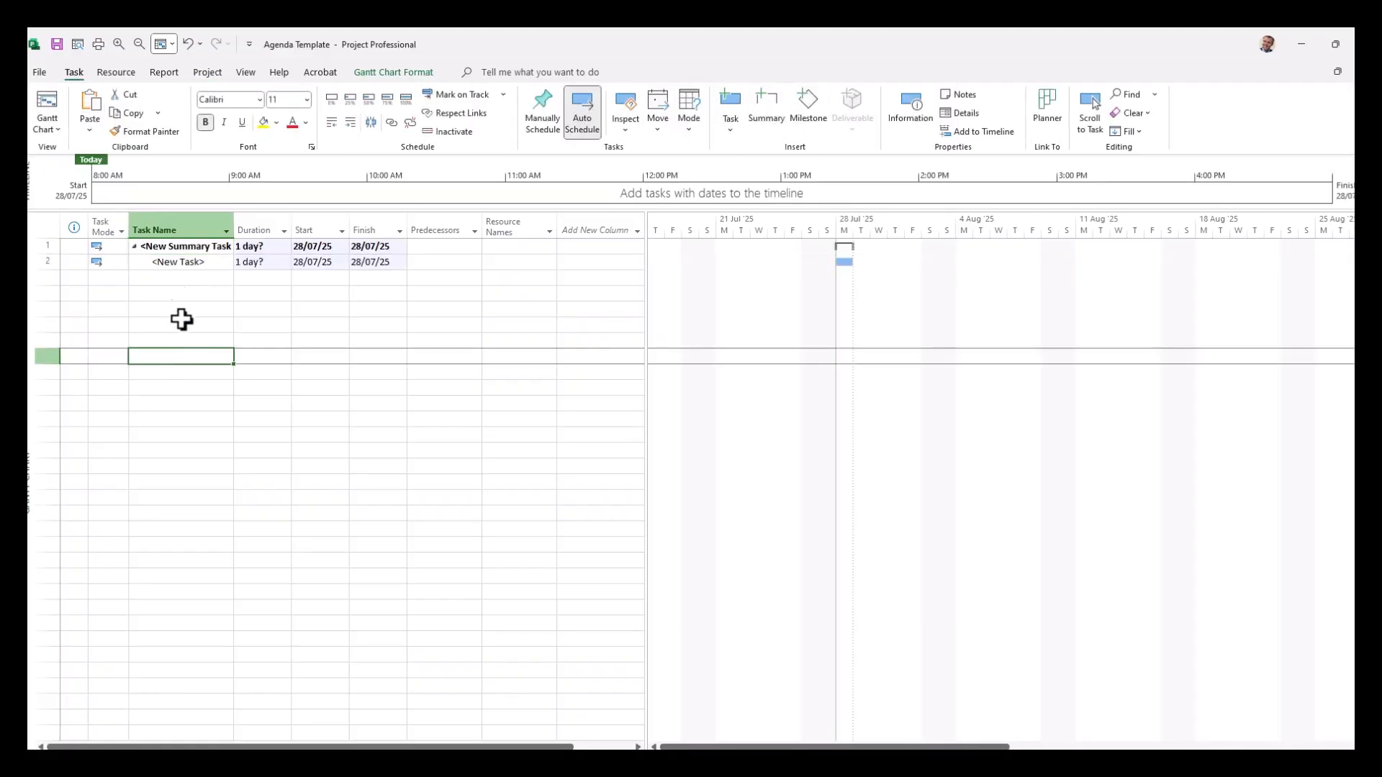
{"action": "left_click", "coordinate": [169, 250]}
{"action": "left_click", "coordinate": [169, 250]}
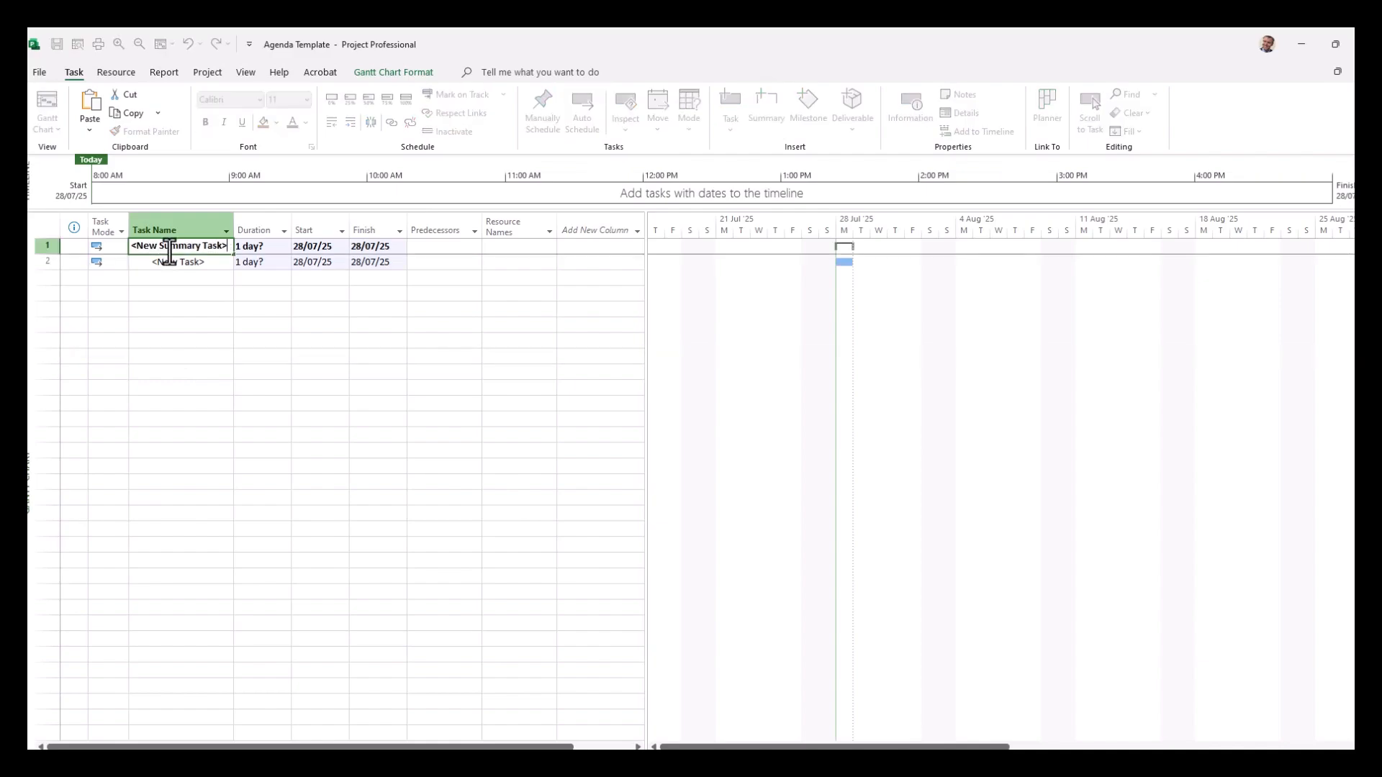
{"action": "key", "text": "BackSpace"}
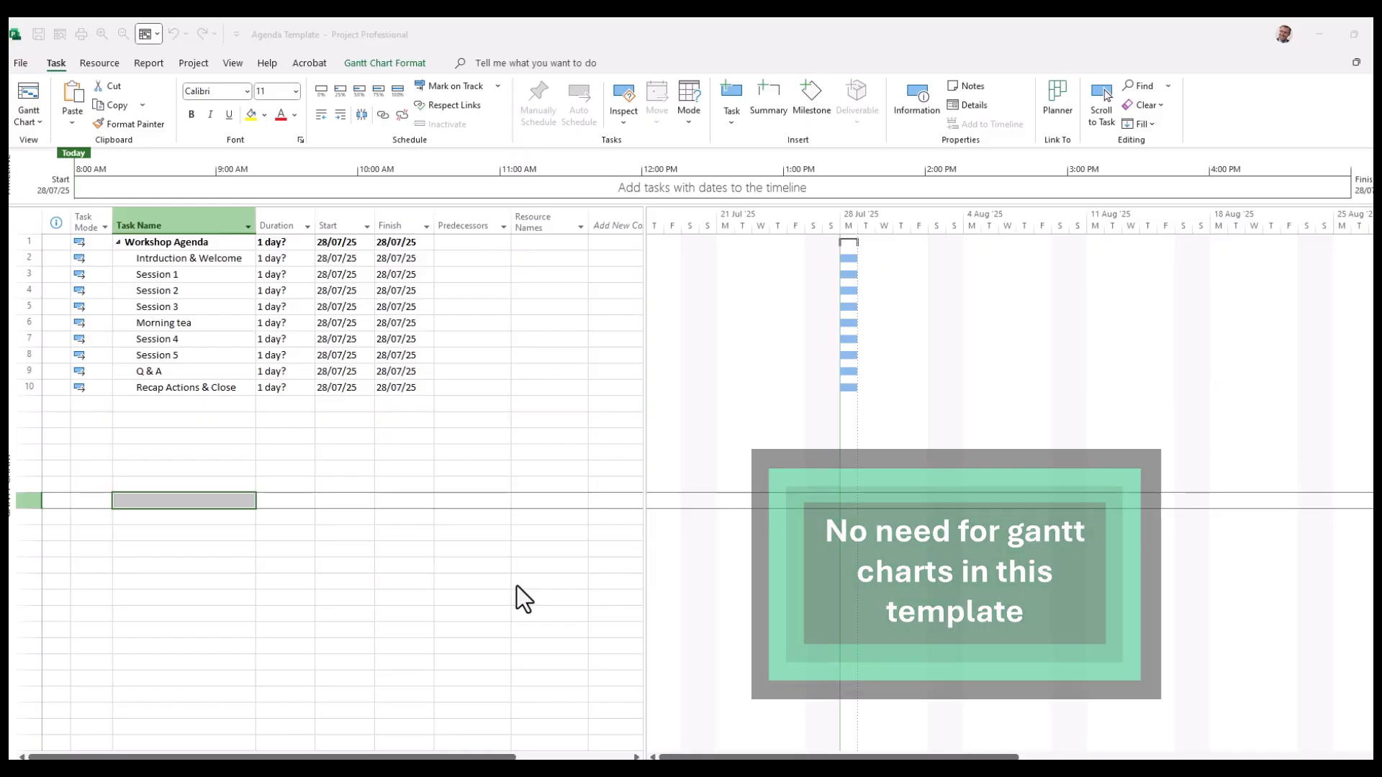
Switch the project to the Task Sheet view and move the Resource Names column in front of Predecessors
{"action": "left_click", "coordinate": [12, 455]}
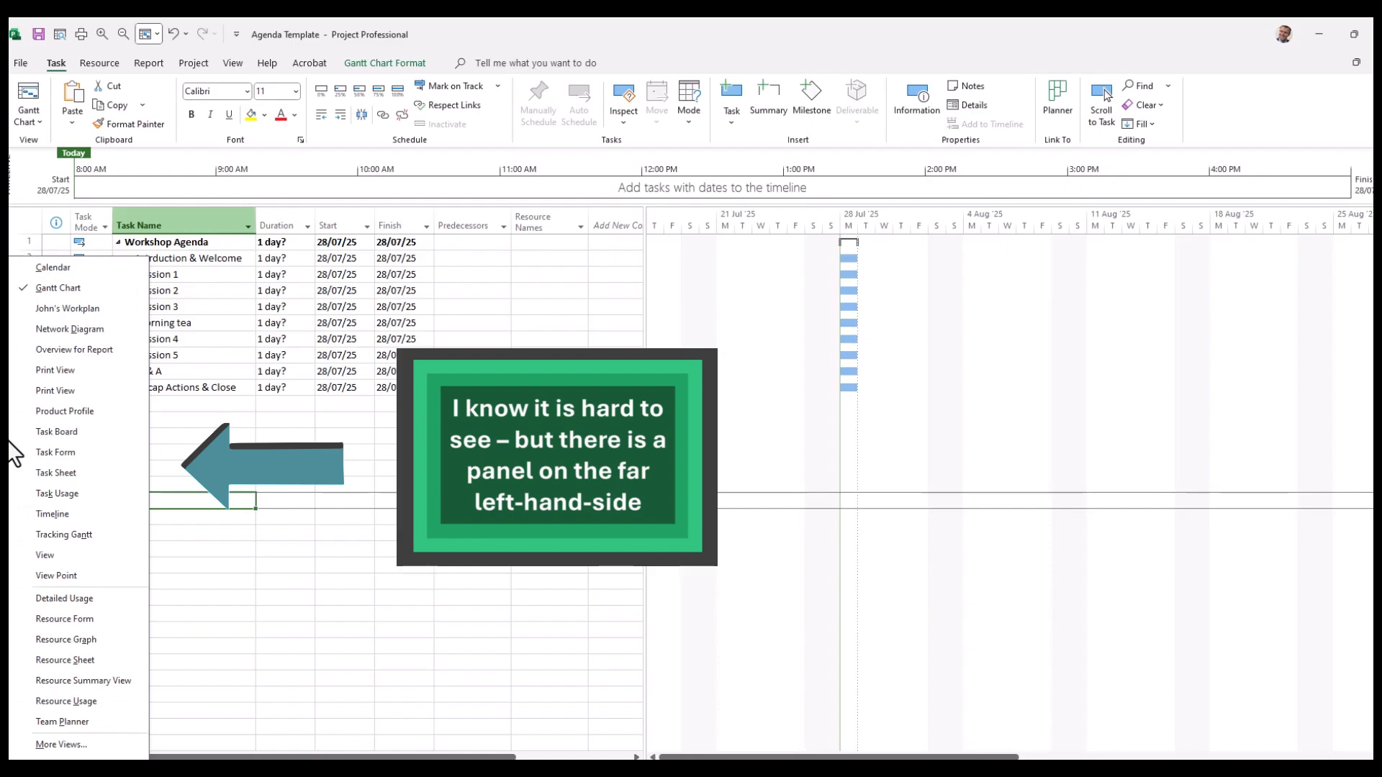
{"action": "left_click", "coordinate": [53, 474]}
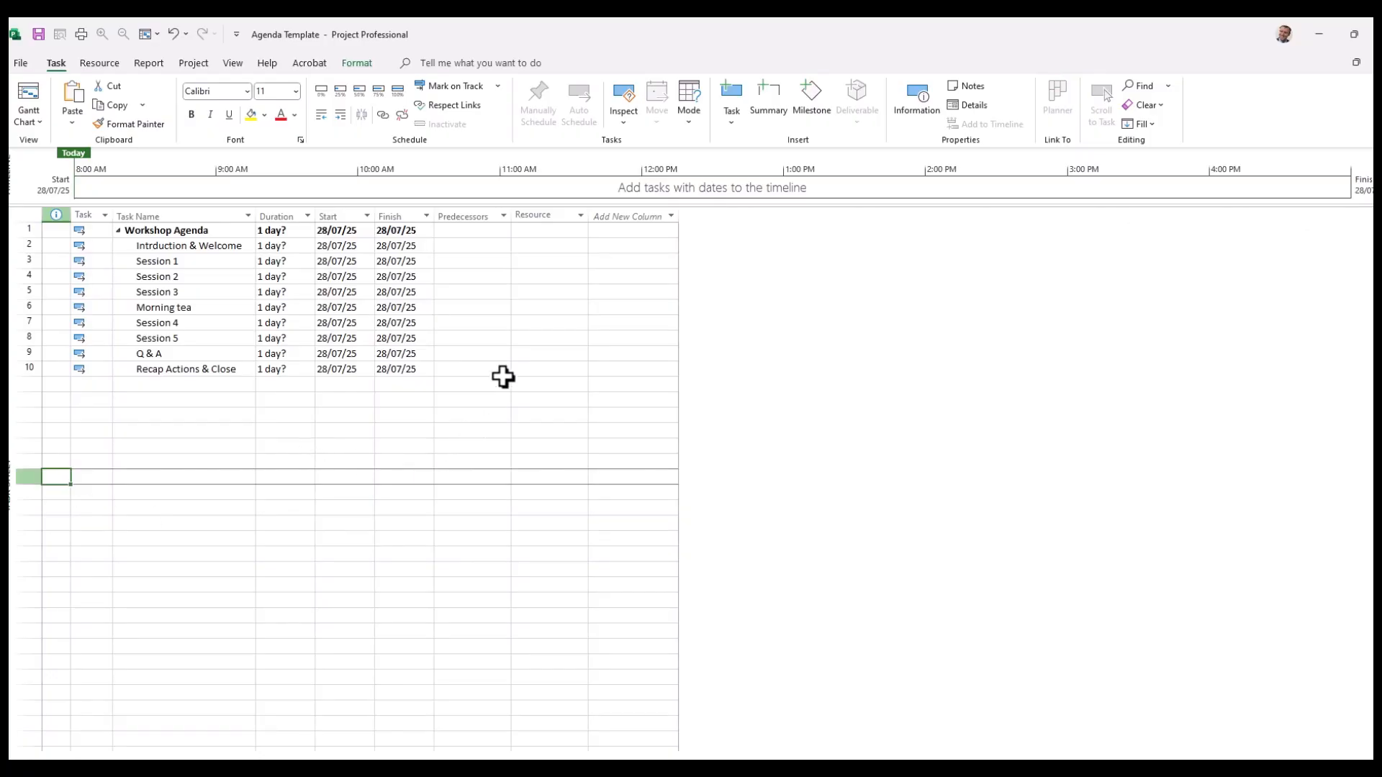
{"action": "left_click", "coordinate": [543, 213]}
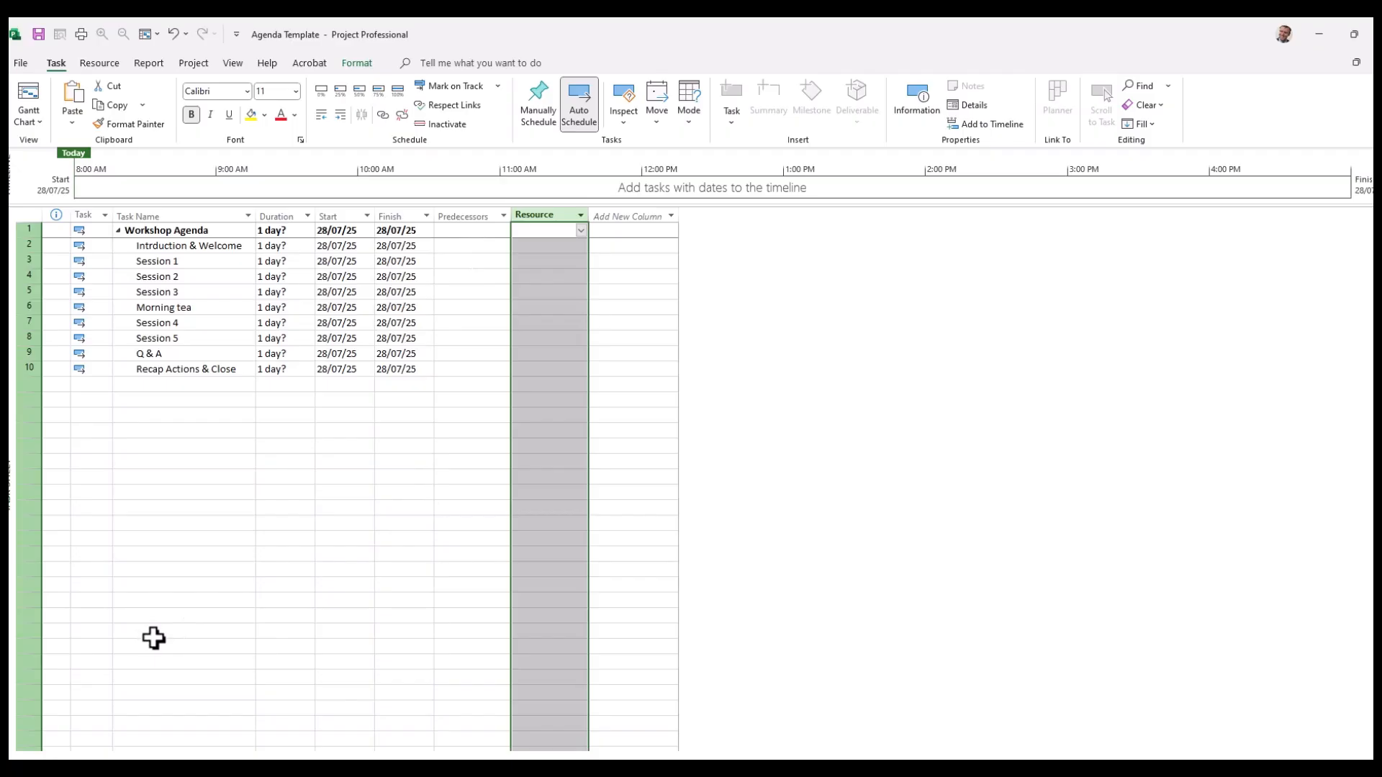
{"action": "left_click", "coordinate": [321, 538]}
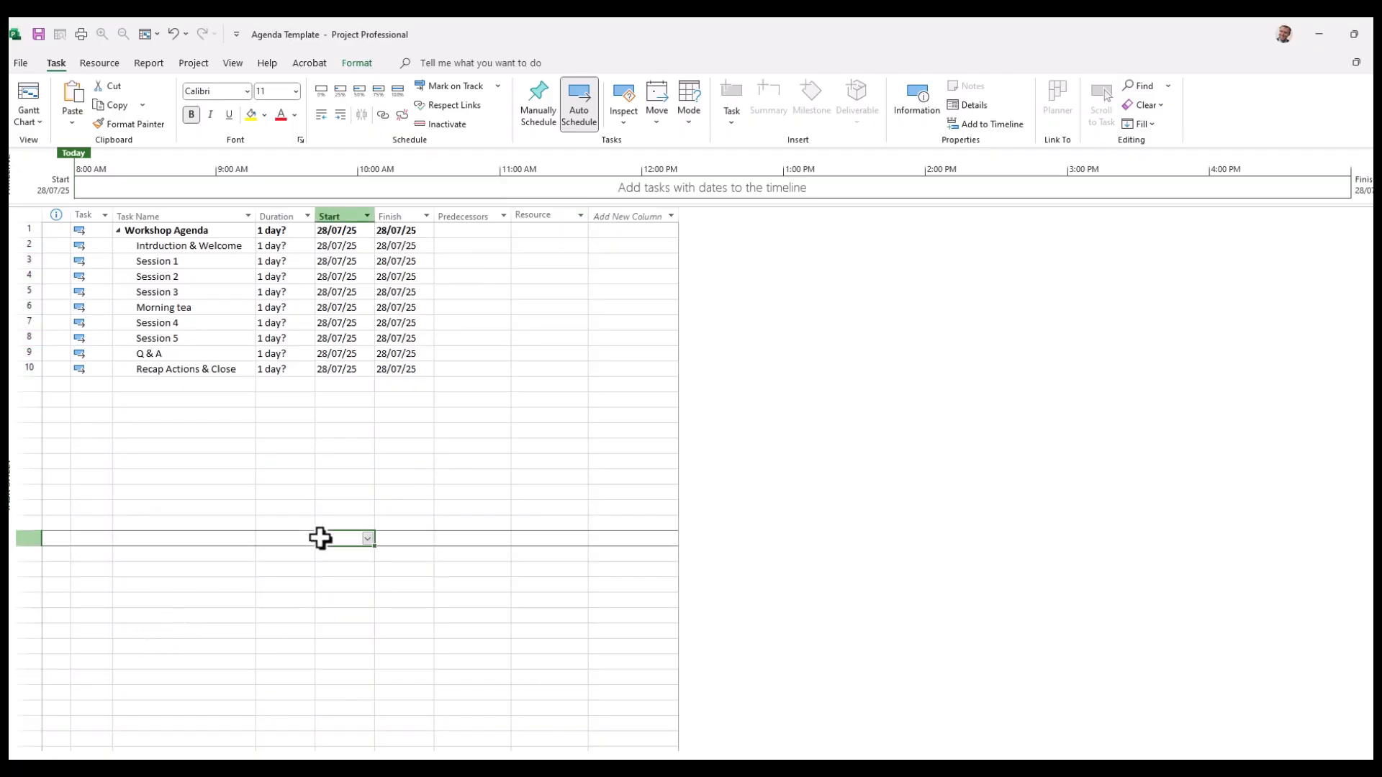
{"action": "left_click", "coordinate": [549, 215]}
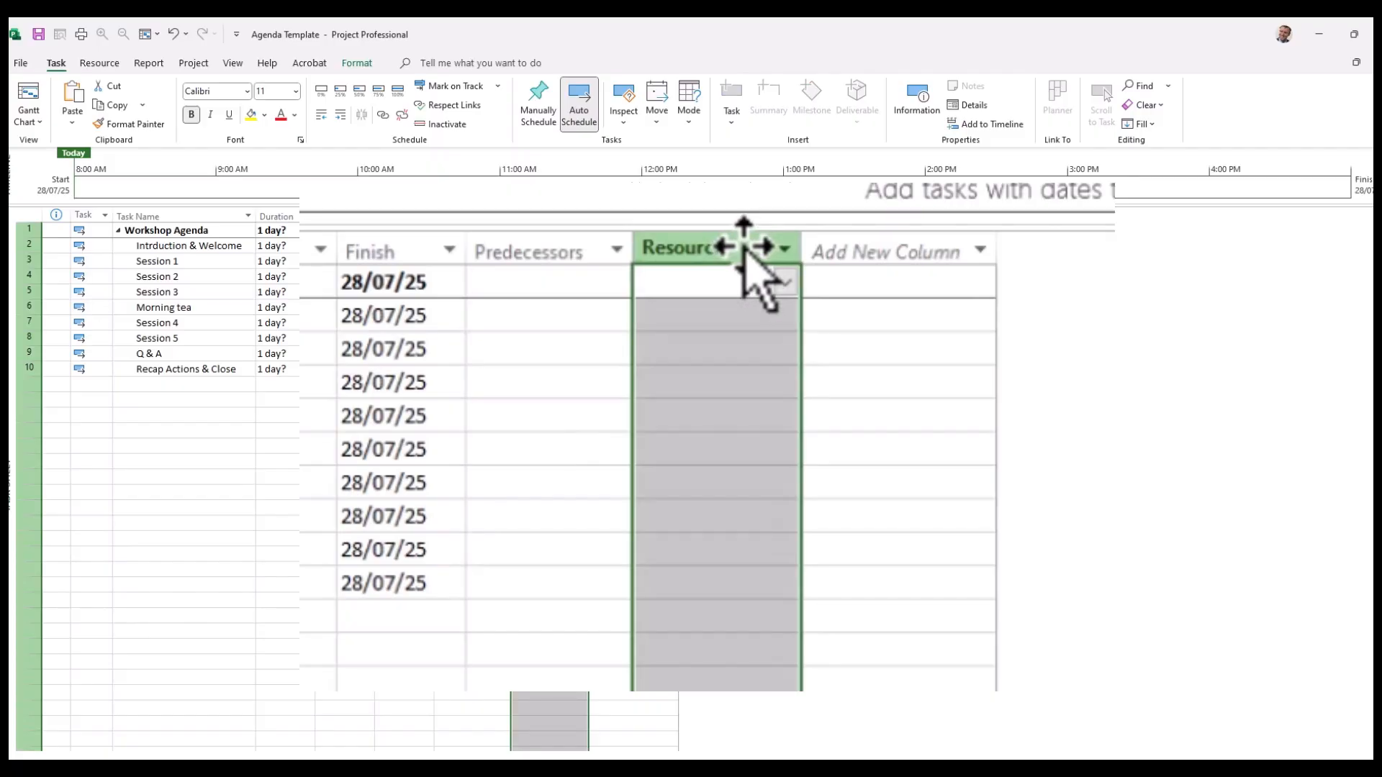
{"action": "left_click_drag", "start_coordinate": [745, 248], "coordinate": [463, 268]}
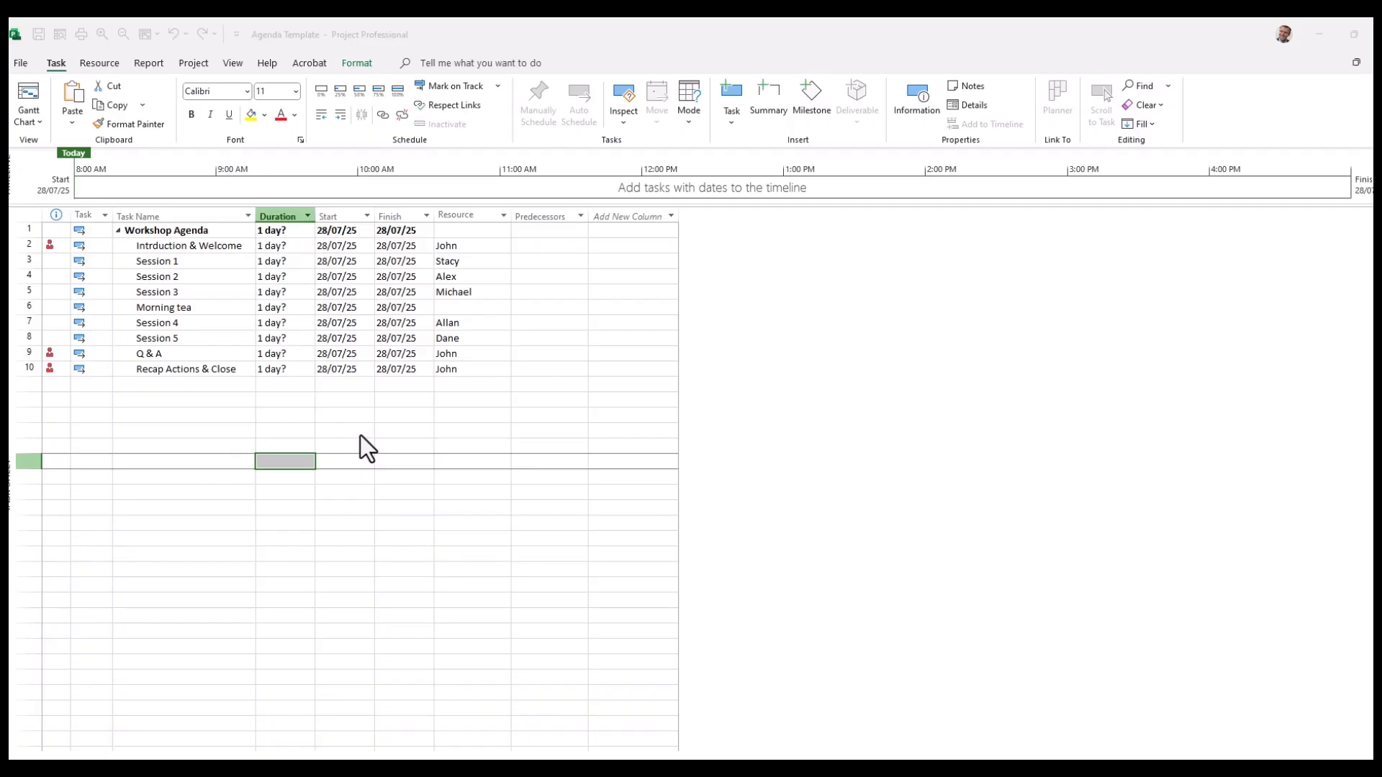
Set the date format in the project options to the time-only format 12:33 PM
{"action": "left_click", "coordinate": [20, 65]}
{"action": "left_click", "coordinate": [32, 750]}
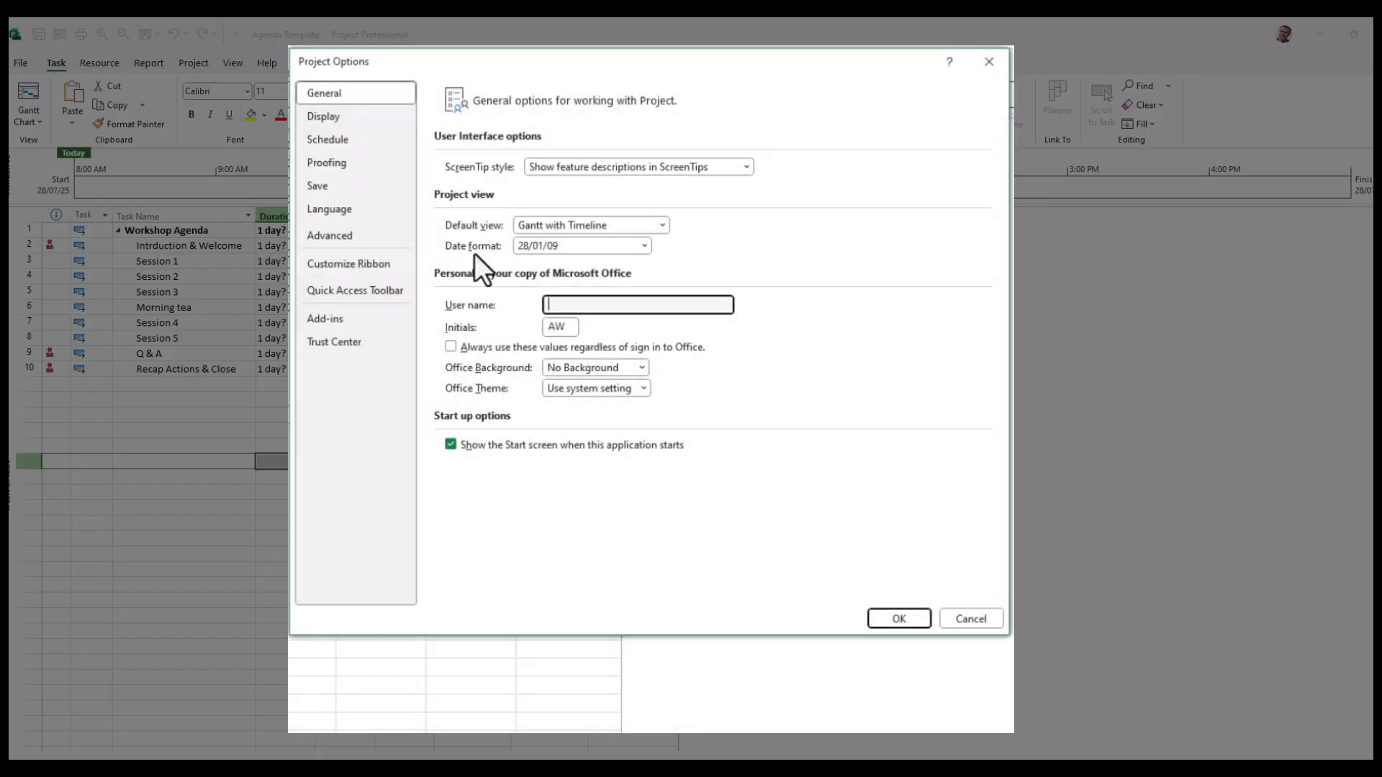
{"action": "left_click", "coordinate": [644, 246]}
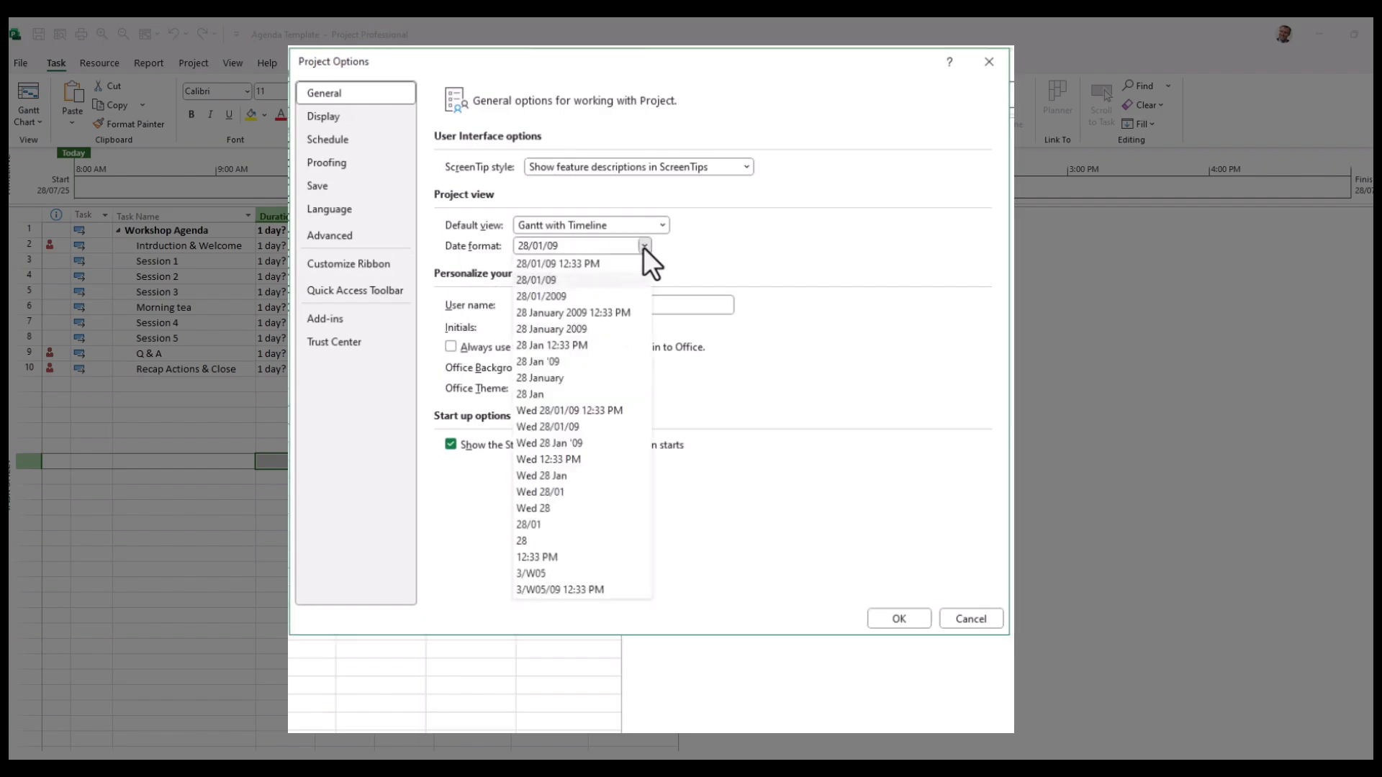
{"action": "left_click", "coordinate": [543, 560]}
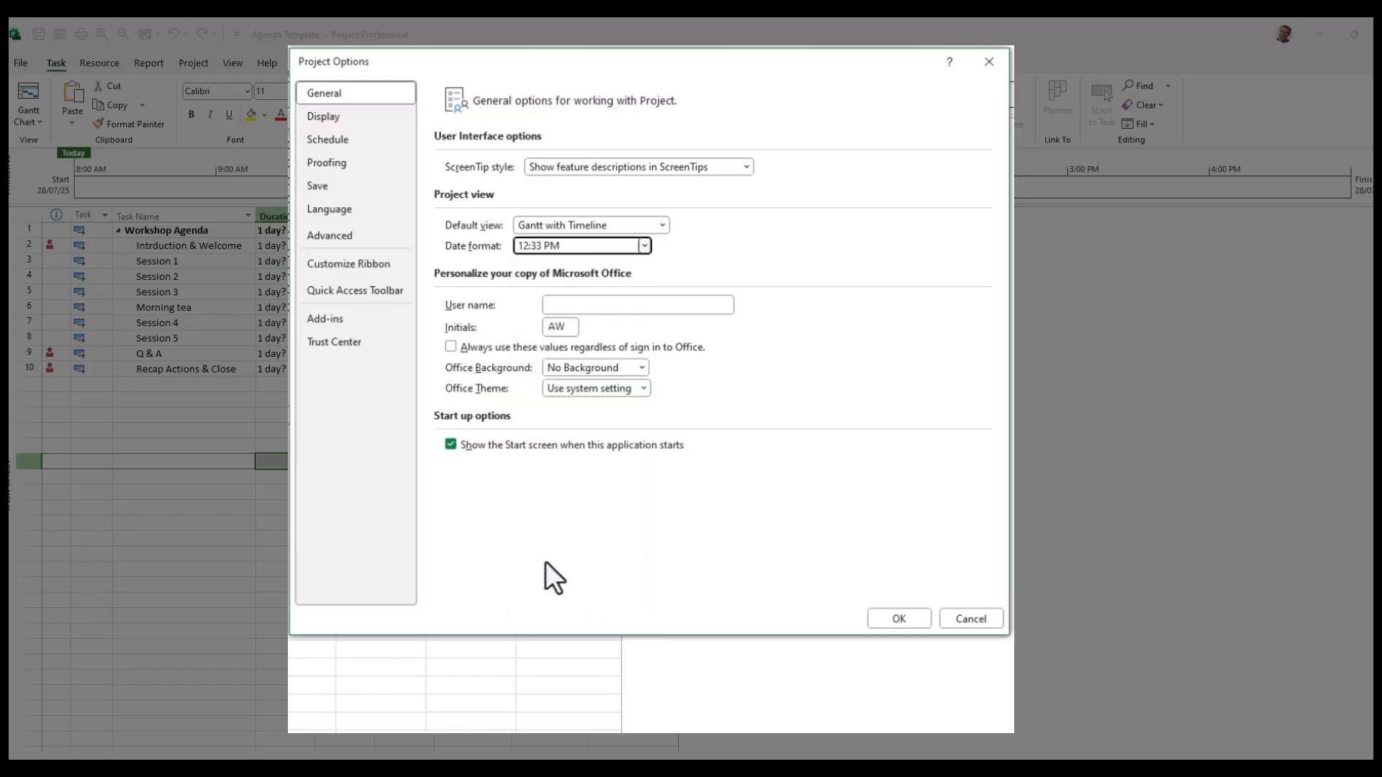
Configure the scheduling options with new tasks Auto Scheduled, durations entered in Hours, and autolinking of inserted or moved tasks enabled
{"action": "left_click", "coordinate": [324, 115]}
{"action": "left_click", "coordinate": [334, 140]}
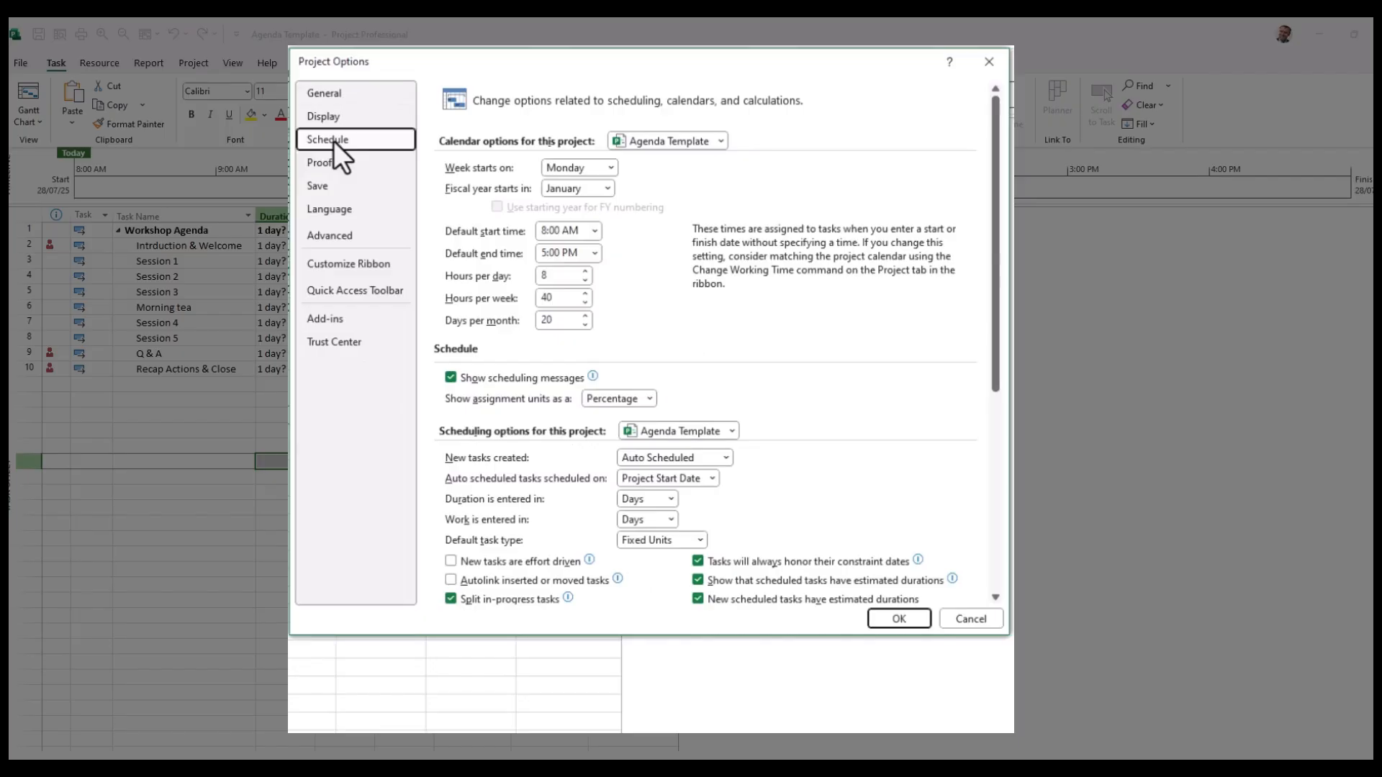
{"action": "left_click", "coordinate": [694, 459]}
{"action": "left_click", "coordinate": [641, 494]}
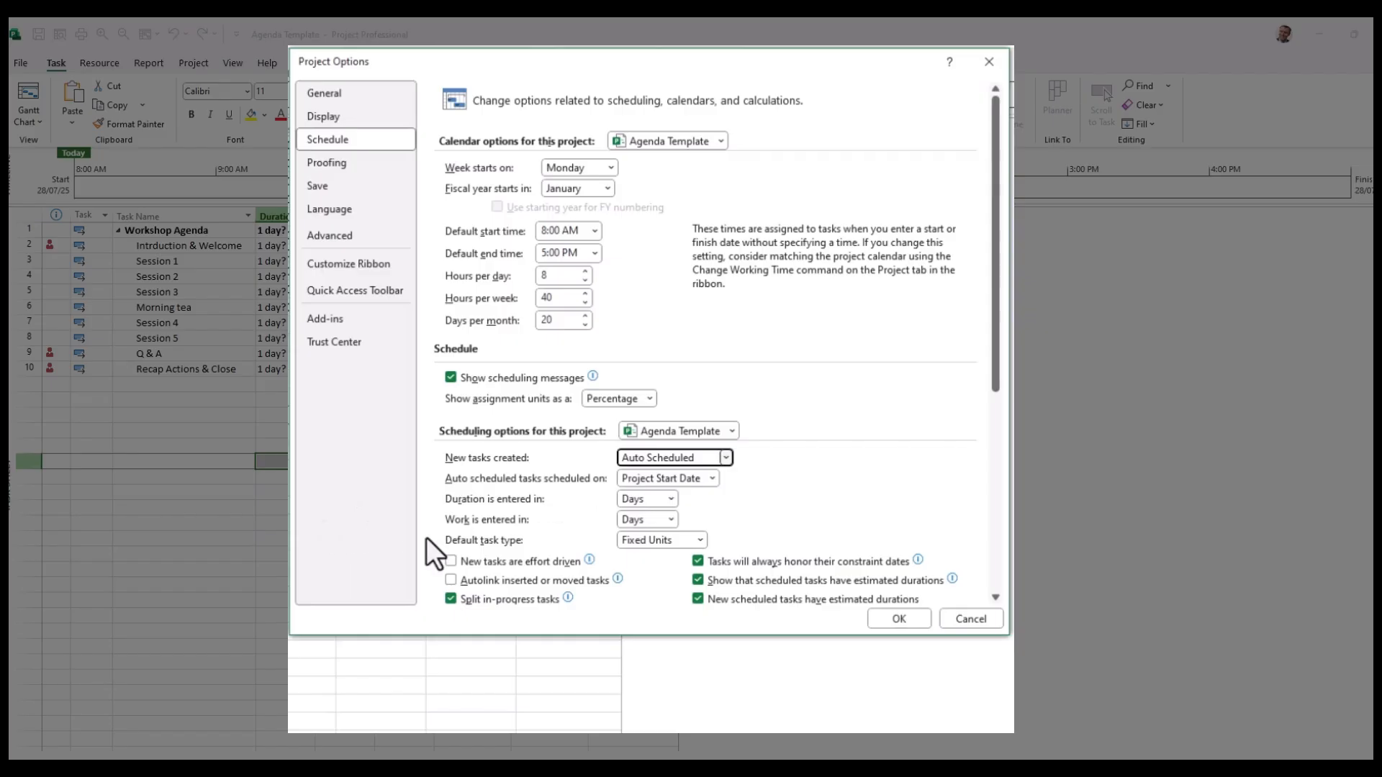
{"action": "left_click", "coordinate": [655, 500]}
{"action": "left_click", "coordinate": [635, 533]}
{"action": "mouse_move", "coordinate": [461, 602]}
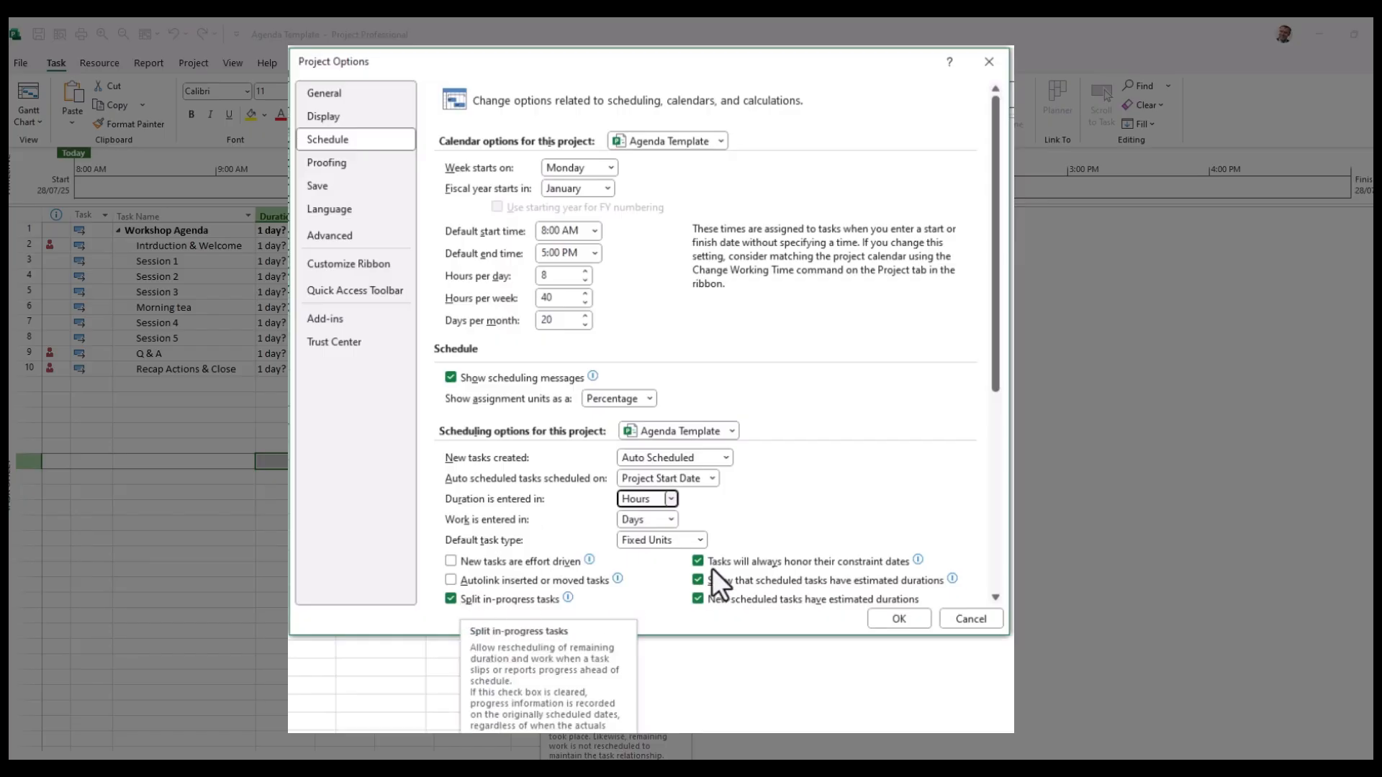
{"action": "left_click", "coordinate": [465, 581]}
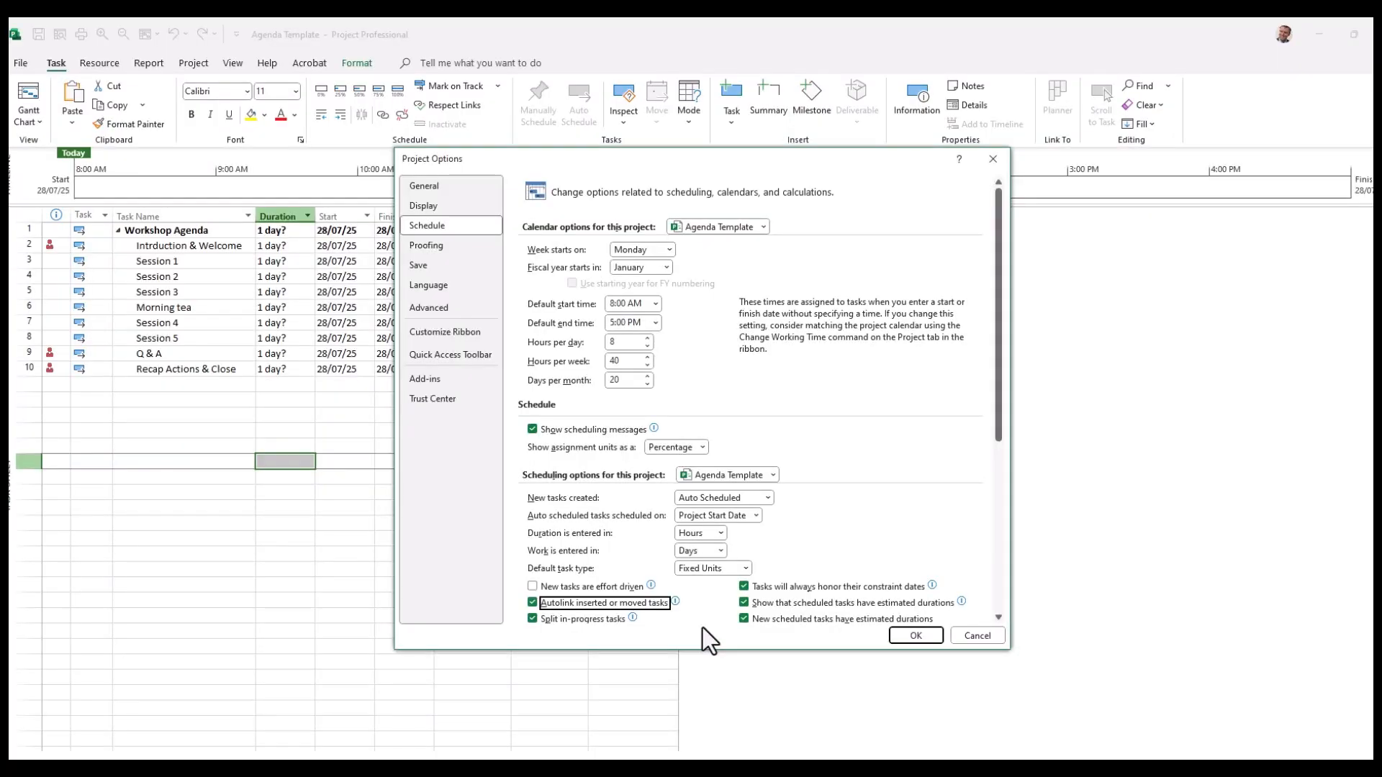
{"action": "left_click", "coordinate": [920, 640]}
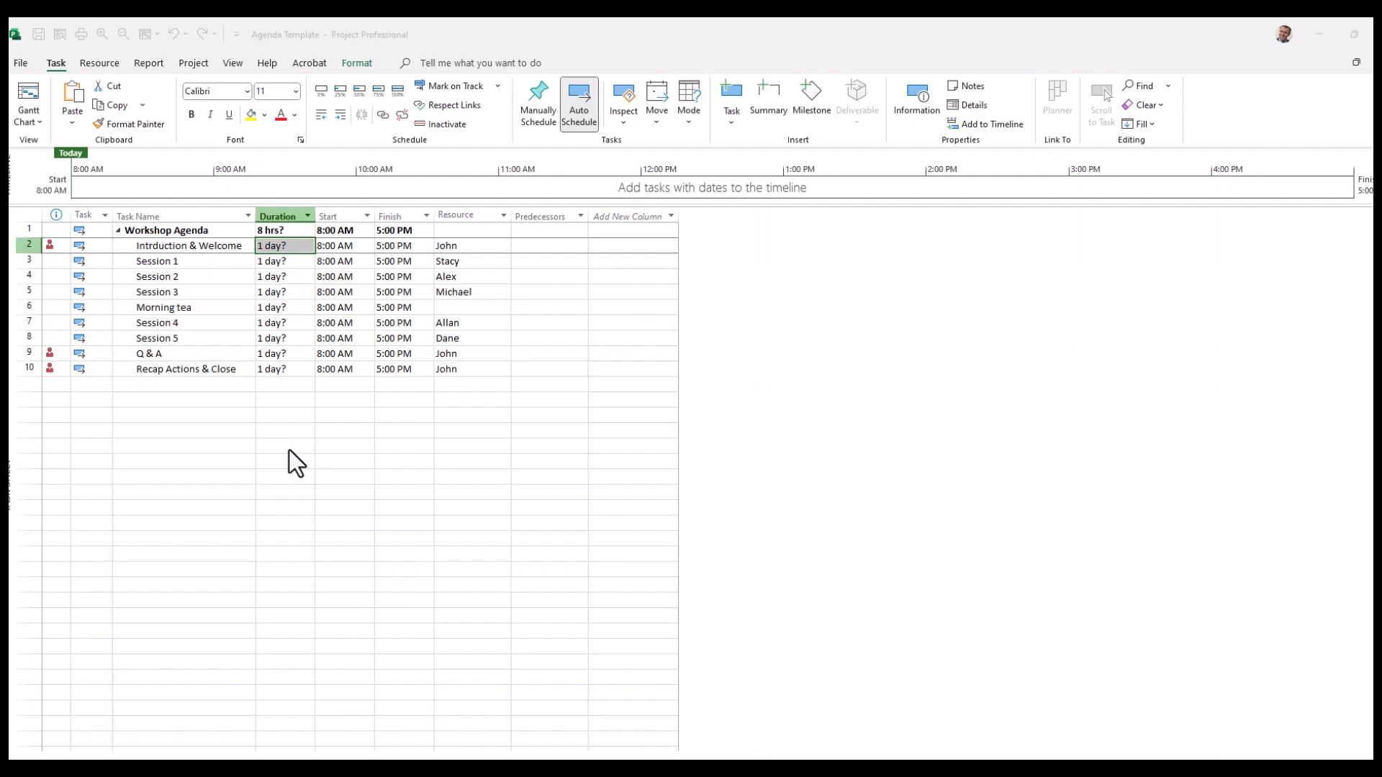
Set the duration of the Intrduction & Welcome task to 10 minutes
{"action": "left_click", "coordinate": [291, 417]}
{"action": "left_click", "coordinate": [285, 246]}
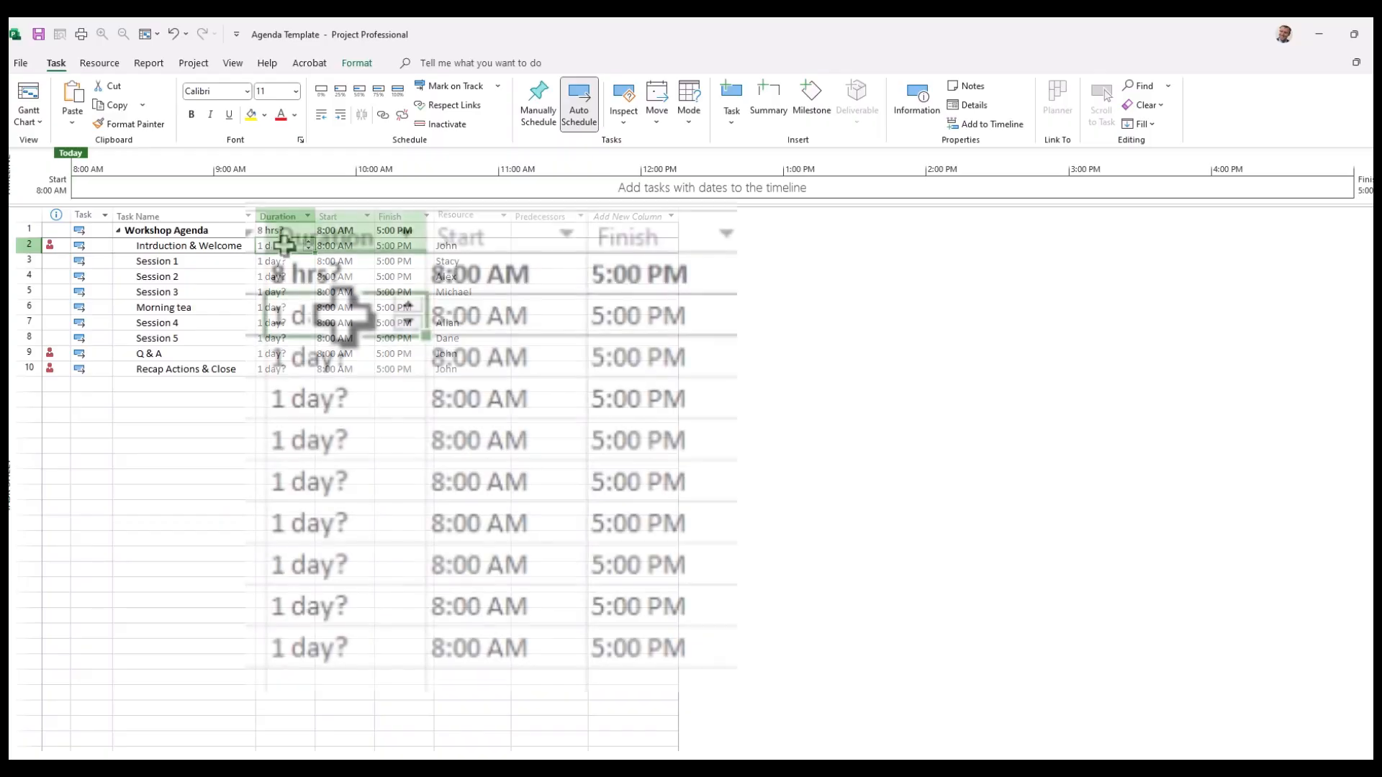
{"action": "type", "text": "10m"}
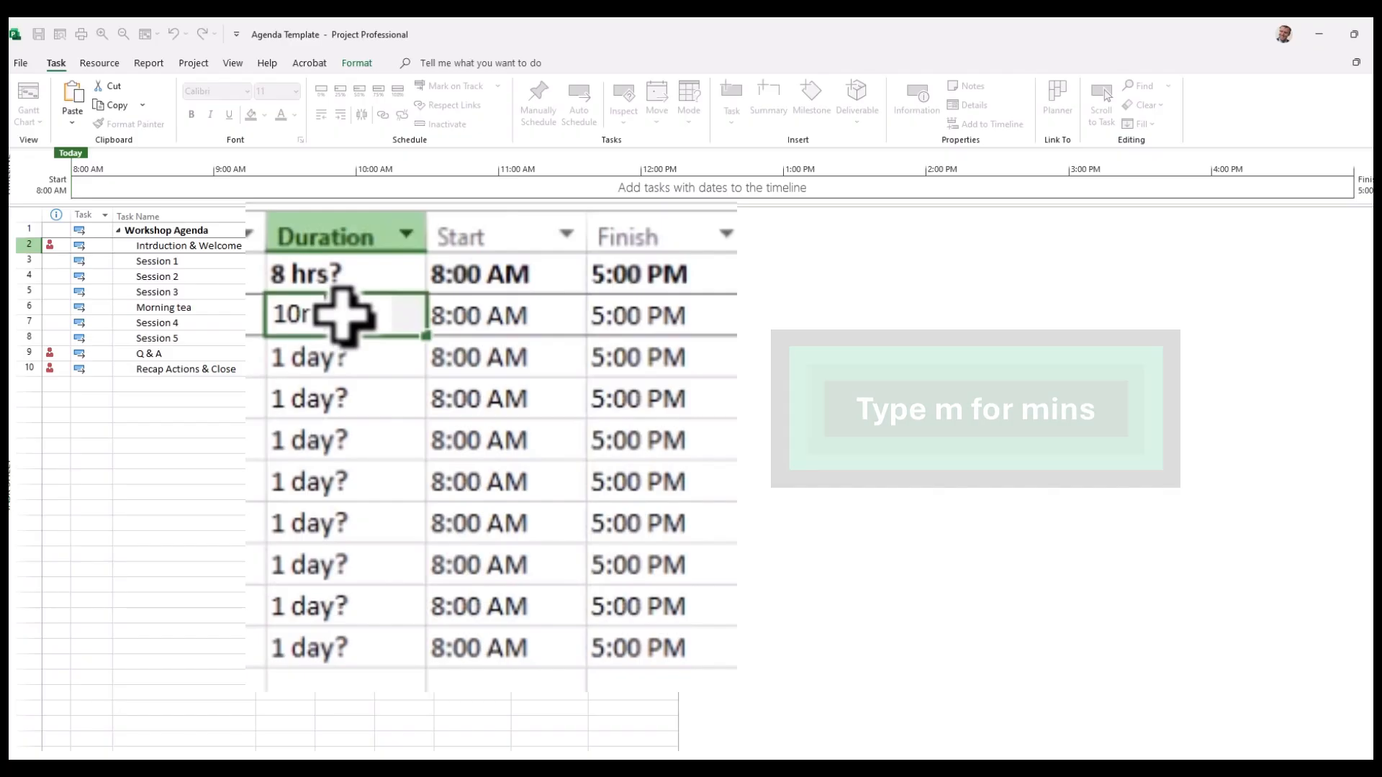
{"action": "key", "text": "Return"}
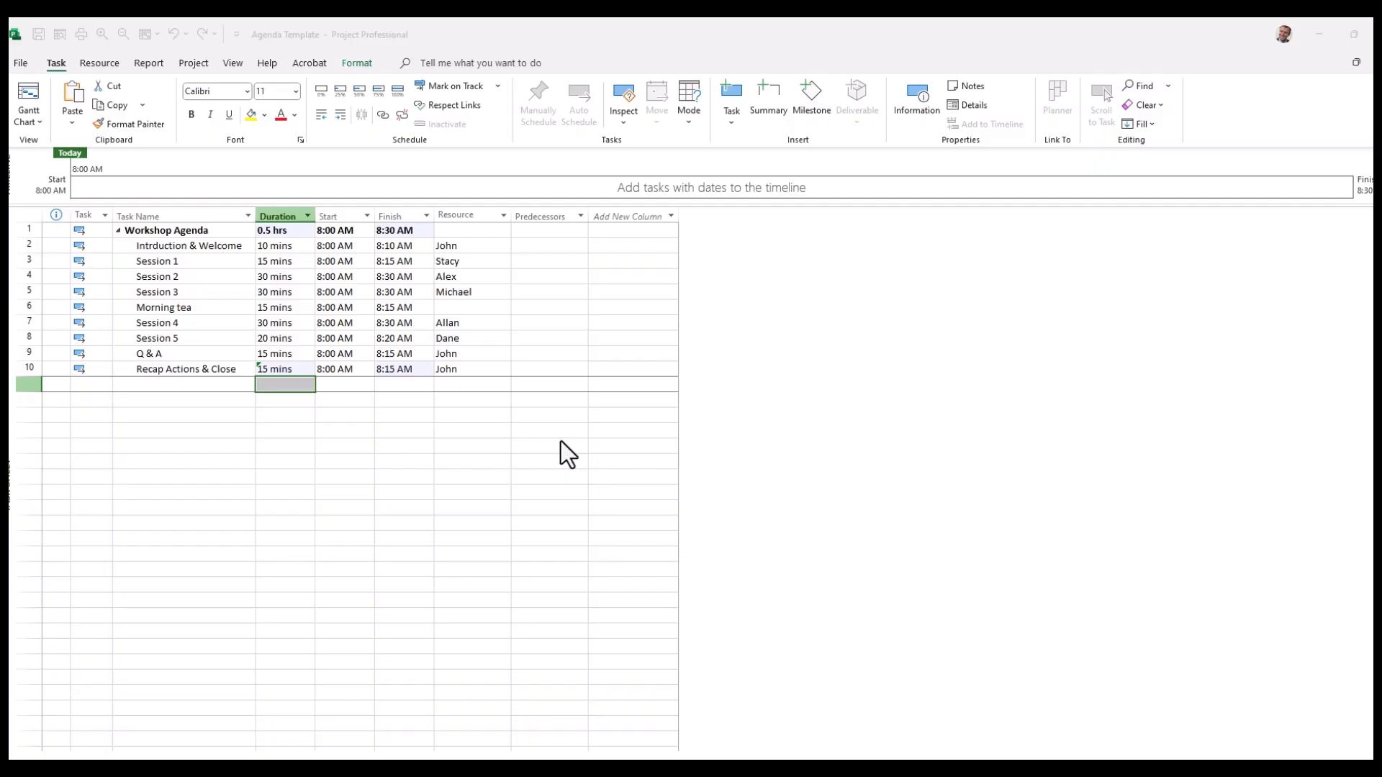
Make Session 1 follow the Intrduction & Welcome task by entering 2 as its predecessor
{"action": "left_click", "coordinate": [193, 246]}
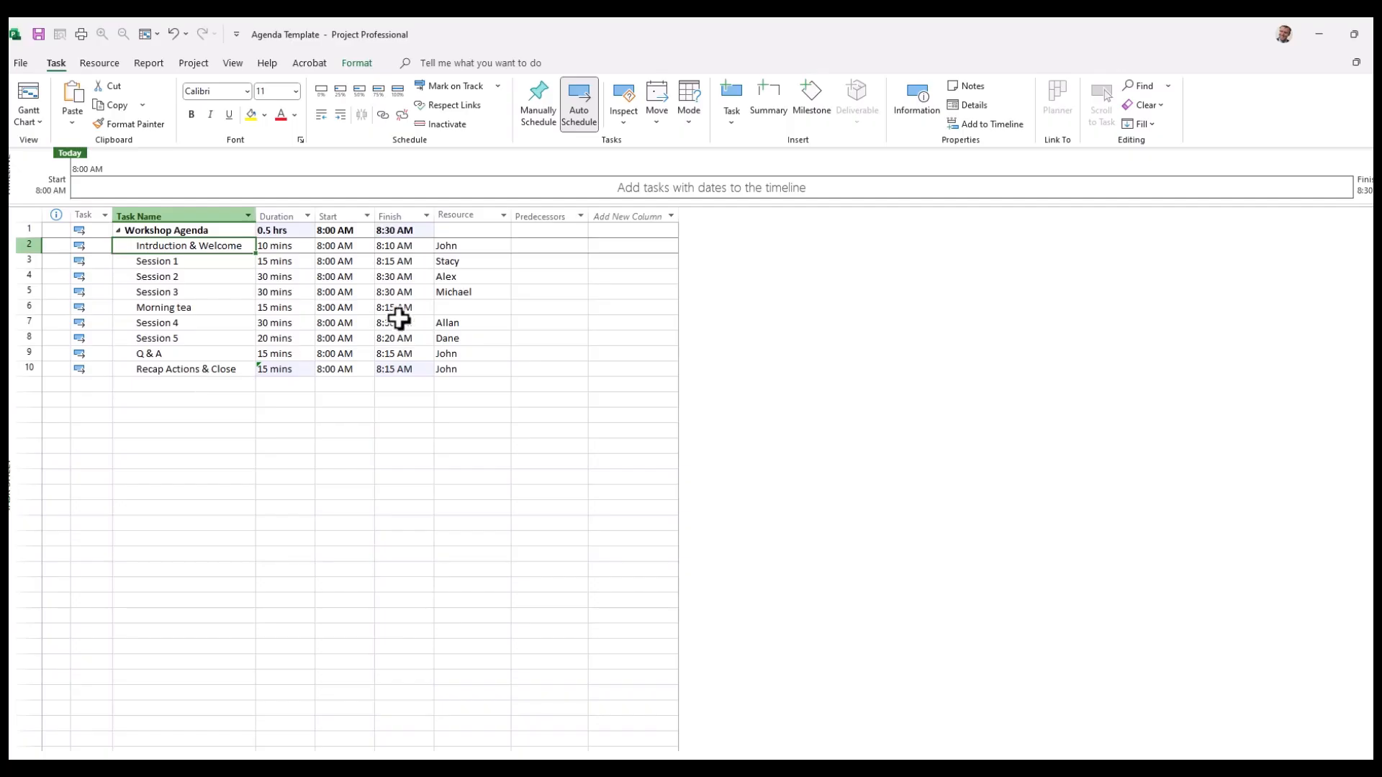
{"action": "left_click", "coordinate": [567, 261]}
{"action": "left_click", "coordinate": [216, 247]}
{"action": "left_click", "coordinate": [555, 247]}
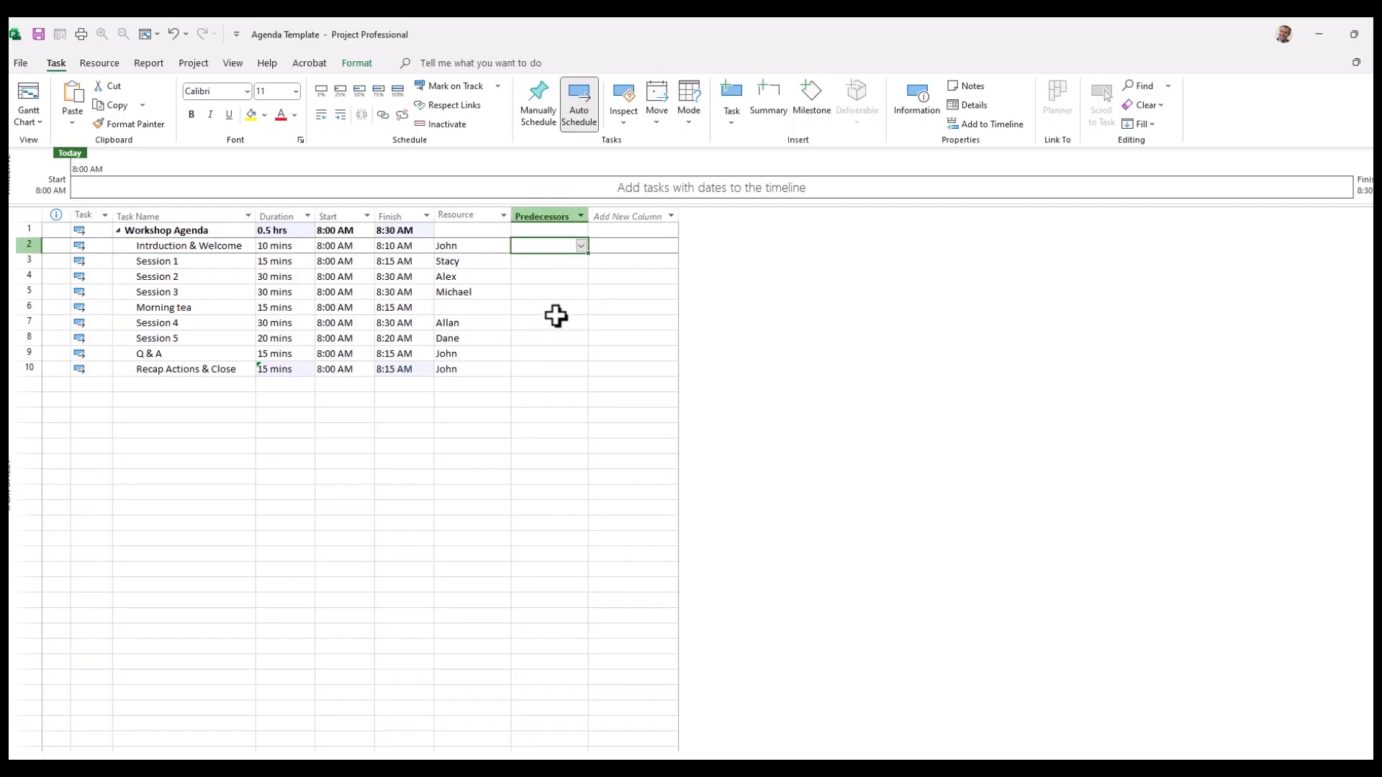
{"action": "left_click", "coordinate": [541, 261]}
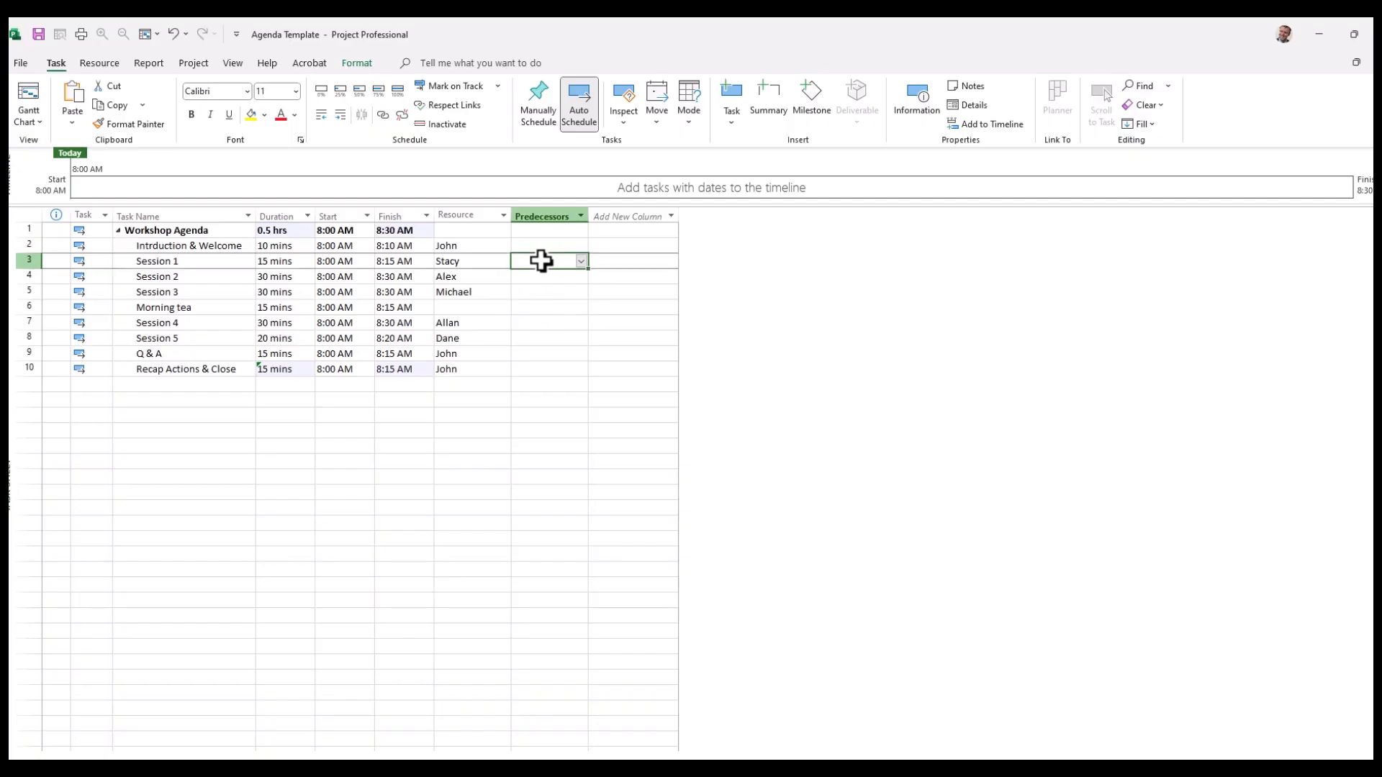
{"action": "type", "text": "2"}
{"action": "key", "text": "Return"}
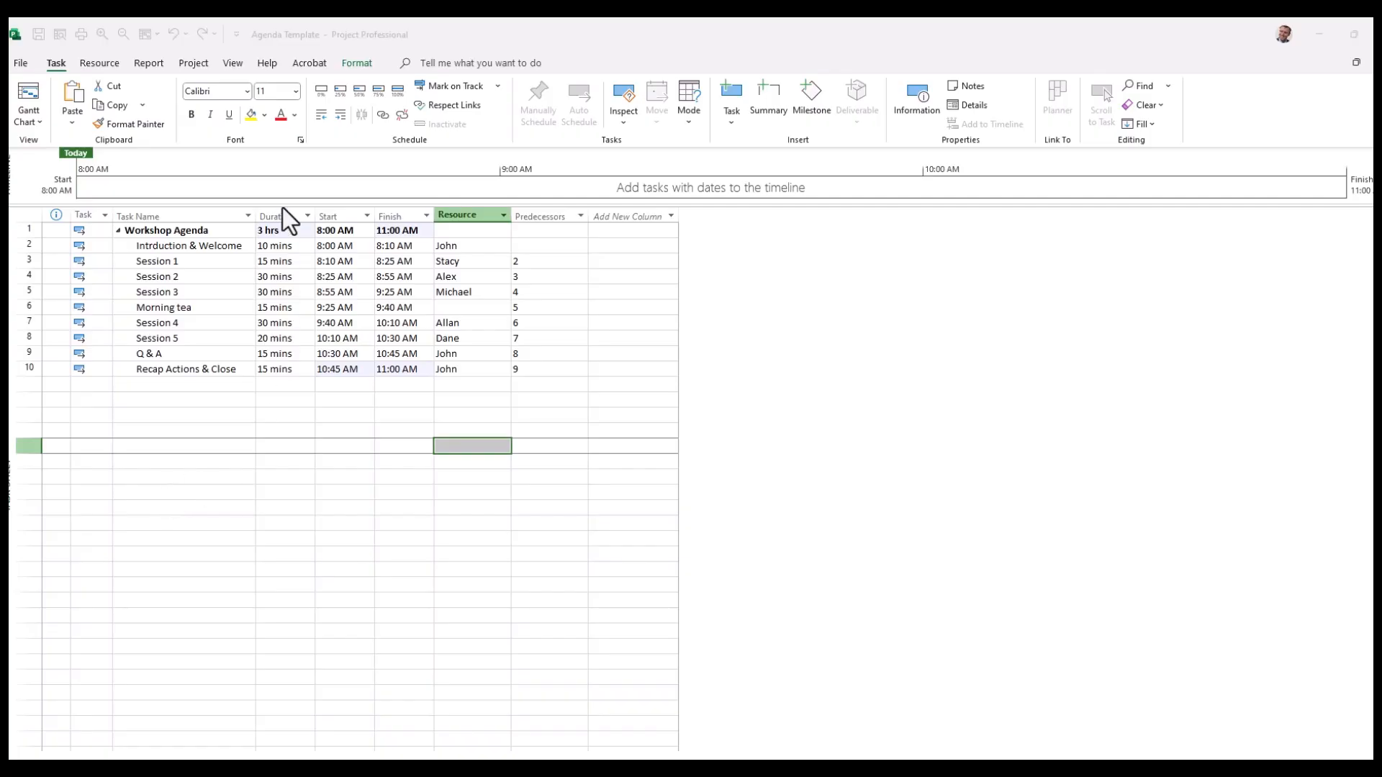
Set the project start time to 9:00 AM in the project information
{"action": "left_click", "coordinate": [285, 230]}
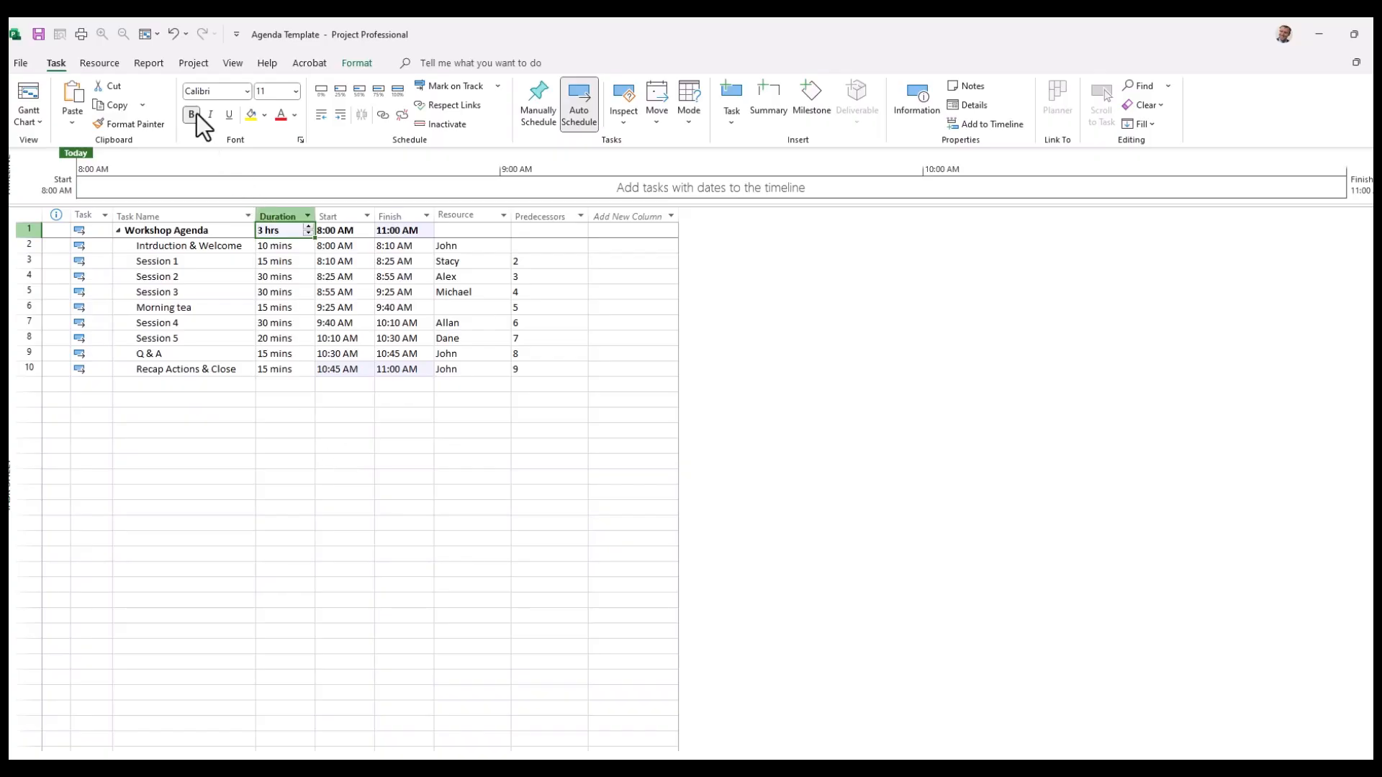
{"action": "left_click", "coordinate": [192, 64]}
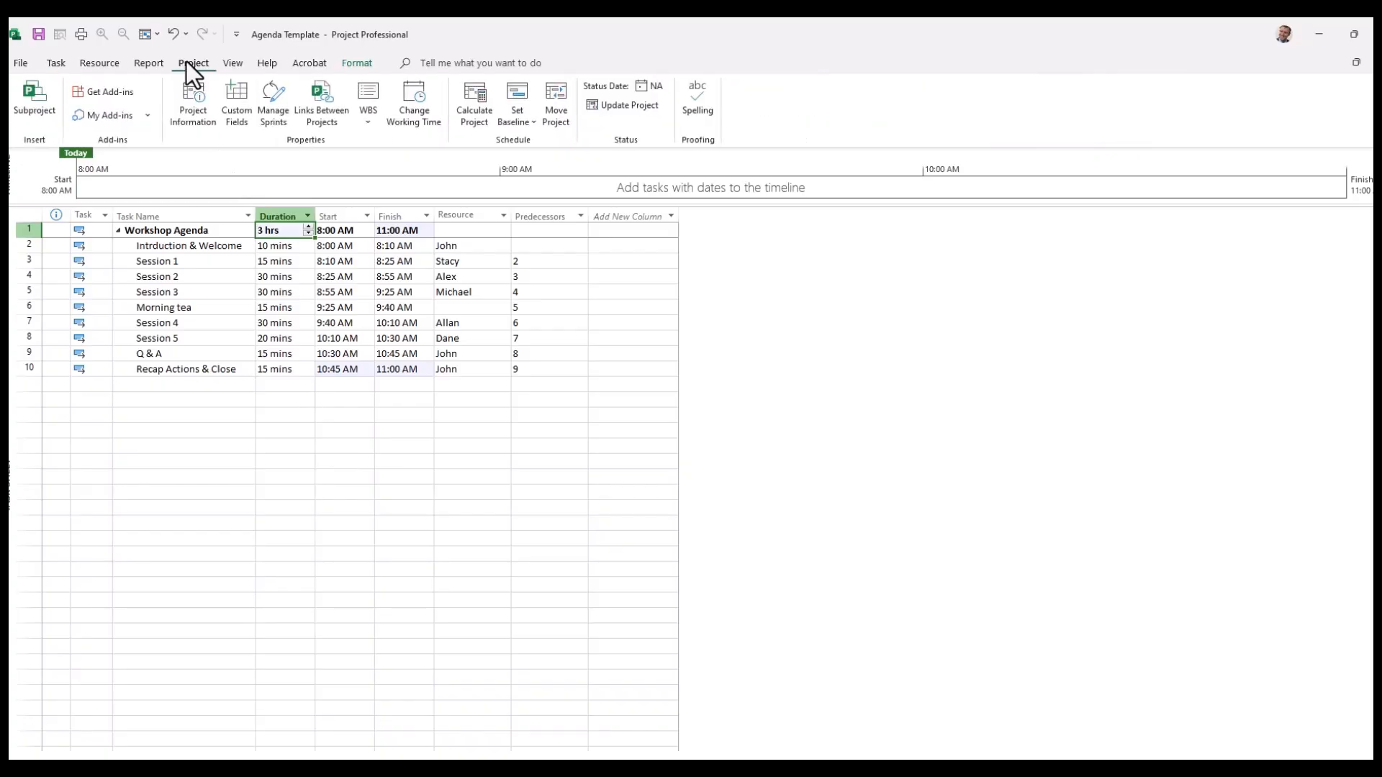
{"action": "left_click", "coordinate": [199, 123]}
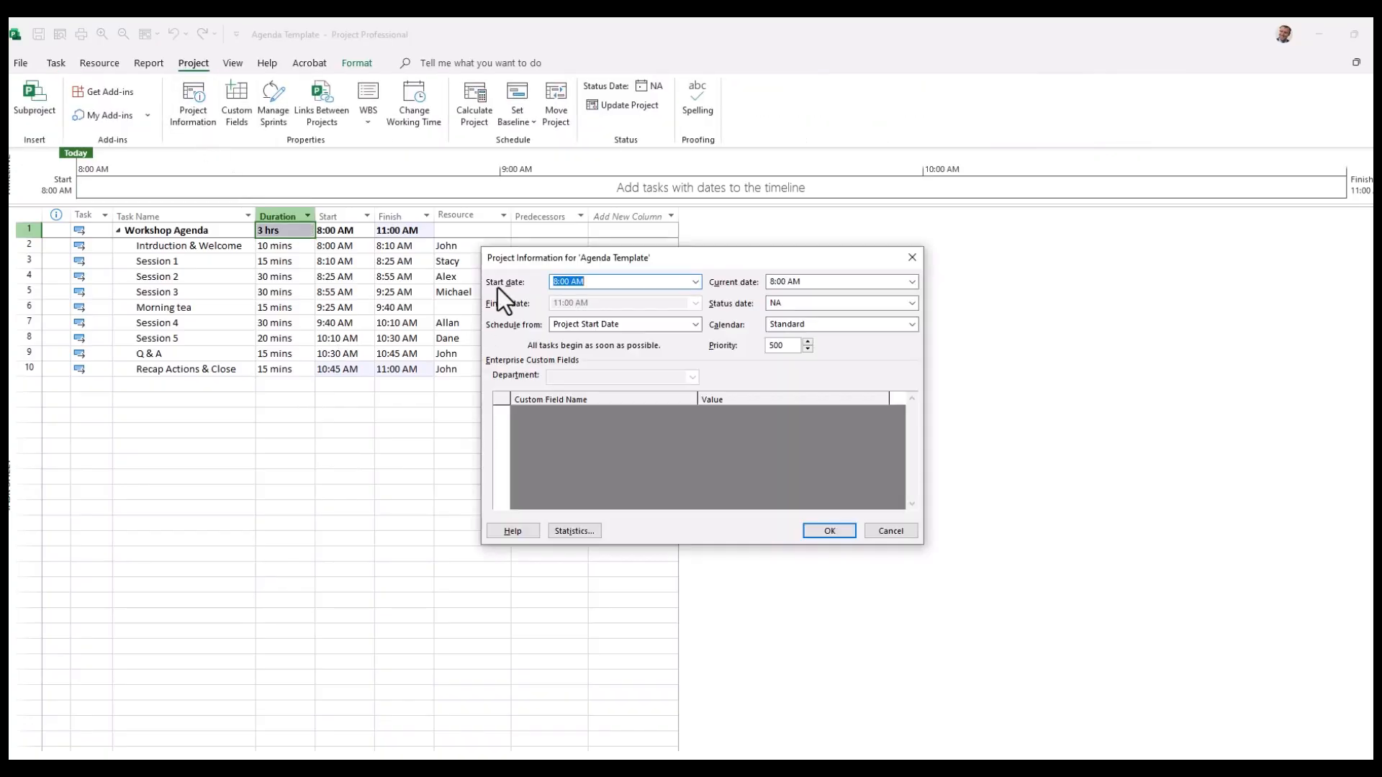
{"action": "left_click", "coordinate": [558, 282]}
{"action": "left_click", "coordinate": [837, 532]}
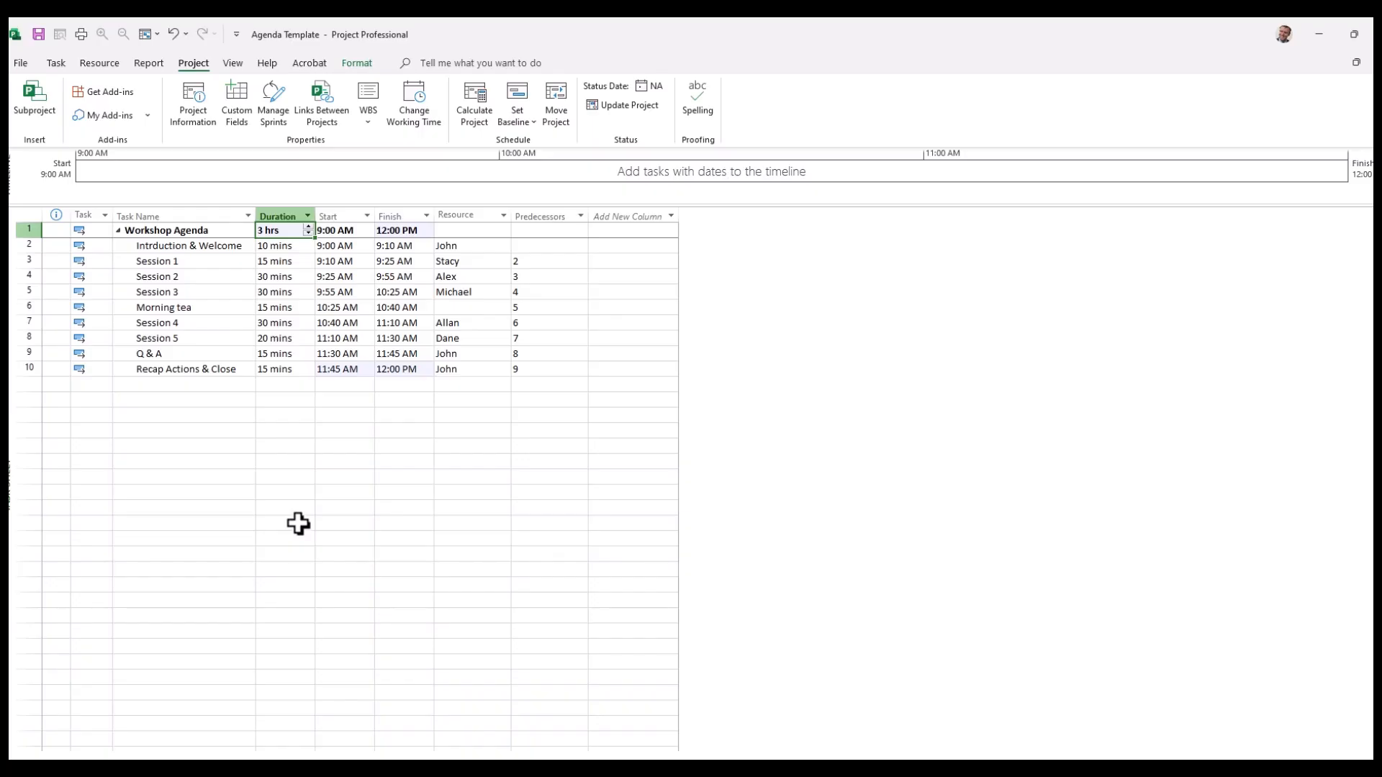
{"action": "left_click", "coordinate": [298, 523]}
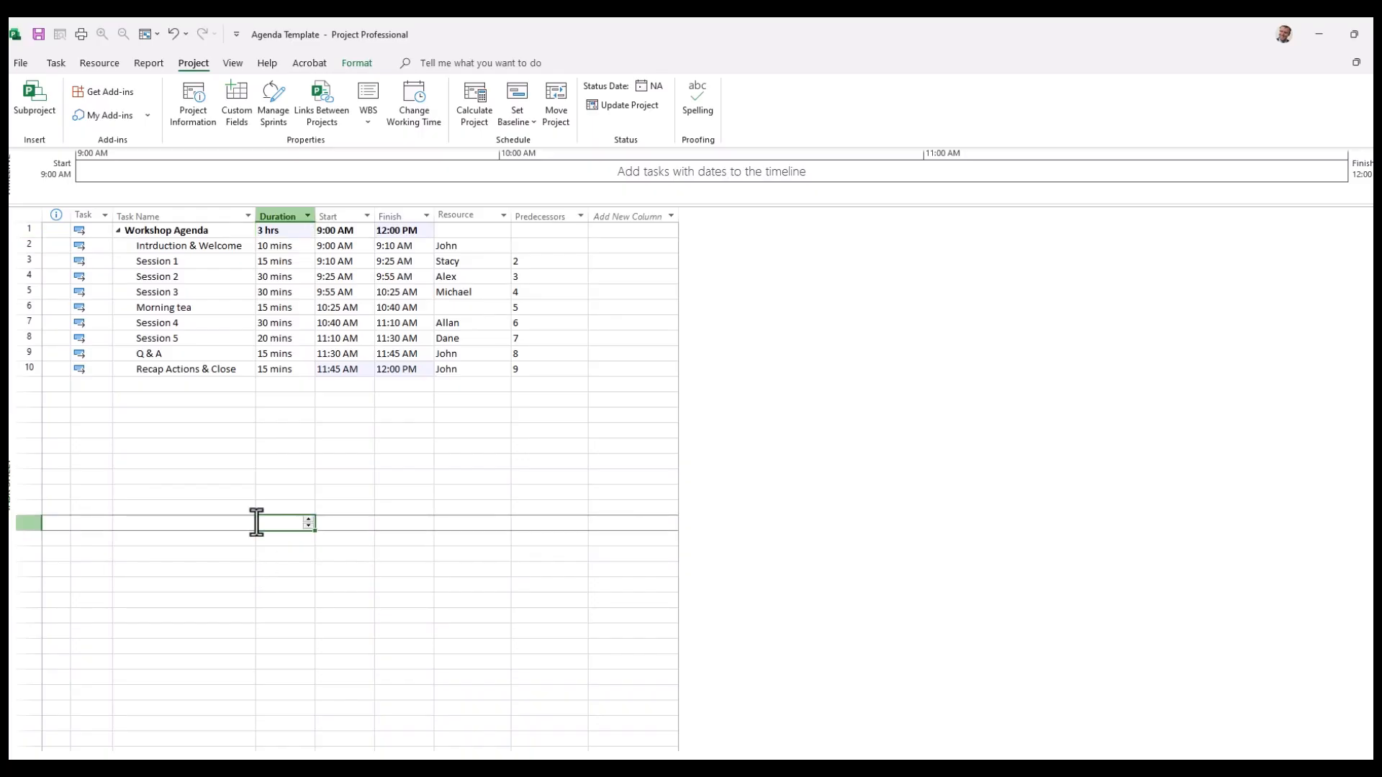
Set the duration of the Recap Actions & Close task to 20 minutes
{"action": "left_click", "coordinate": [284, 370]}
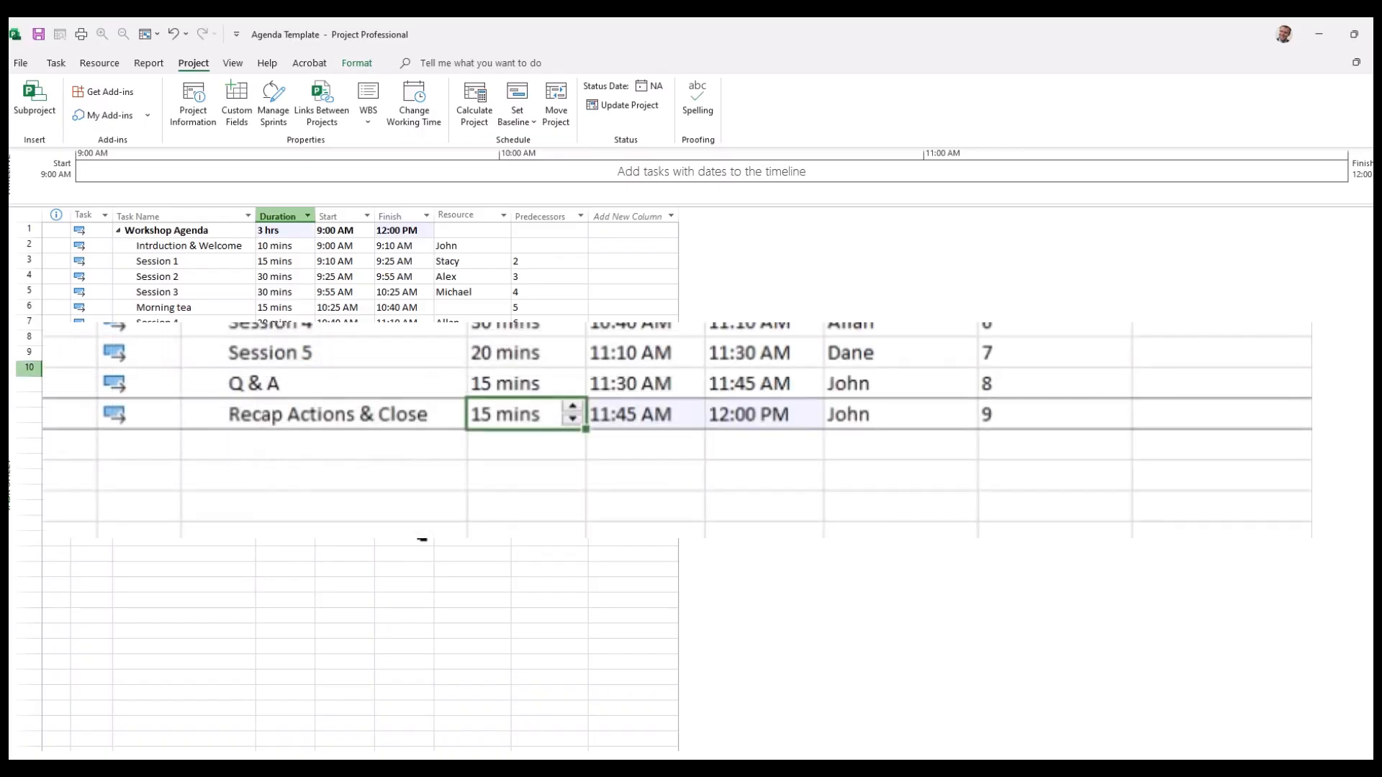
{"action": "type", "text": "20"}
{"action": "key", "text": "Return"}
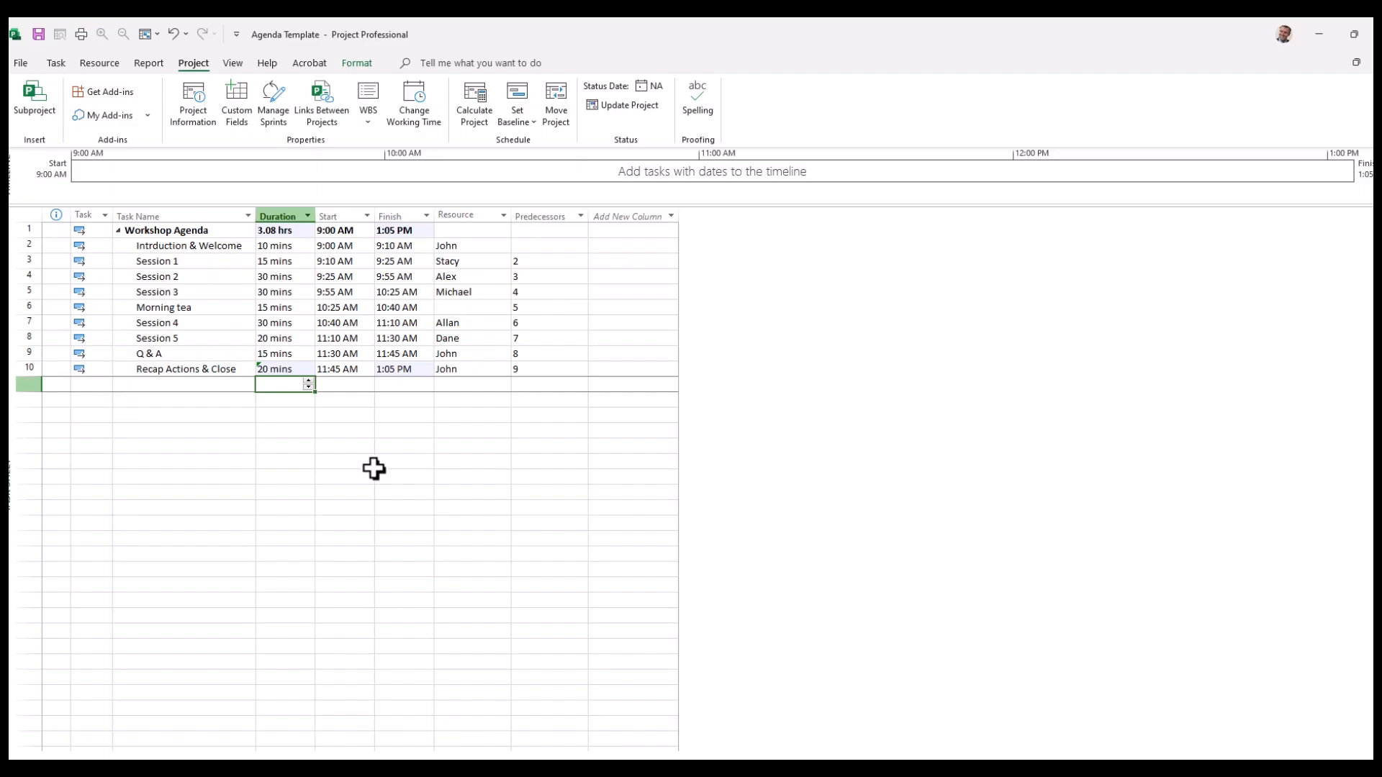
In the Standard calendar's default work week, give Monday specific working times with the first period running from 8:00 AM to 5:00 PM
{"action": "left_click", "coordinate": [416, 114]}
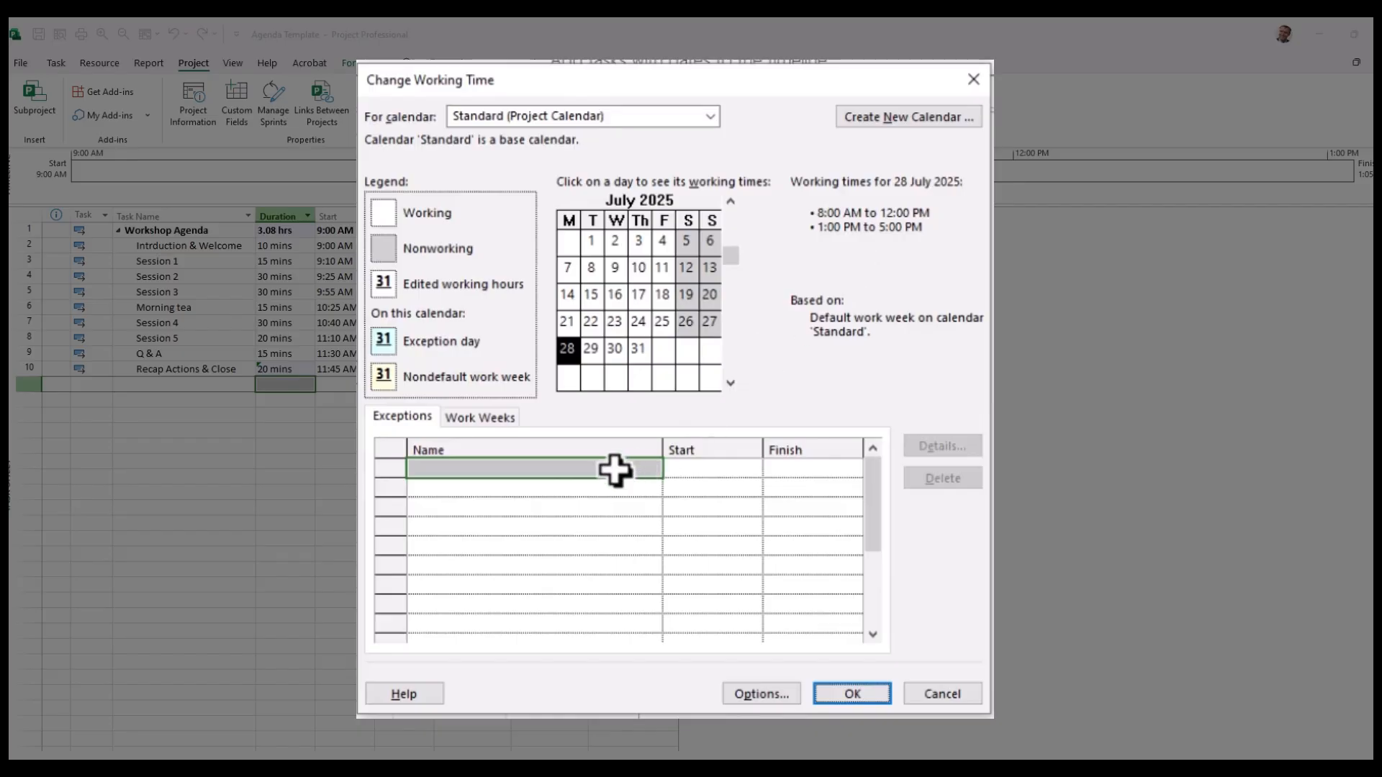
{"action": "left_click", "coordinate": [494, 422]}
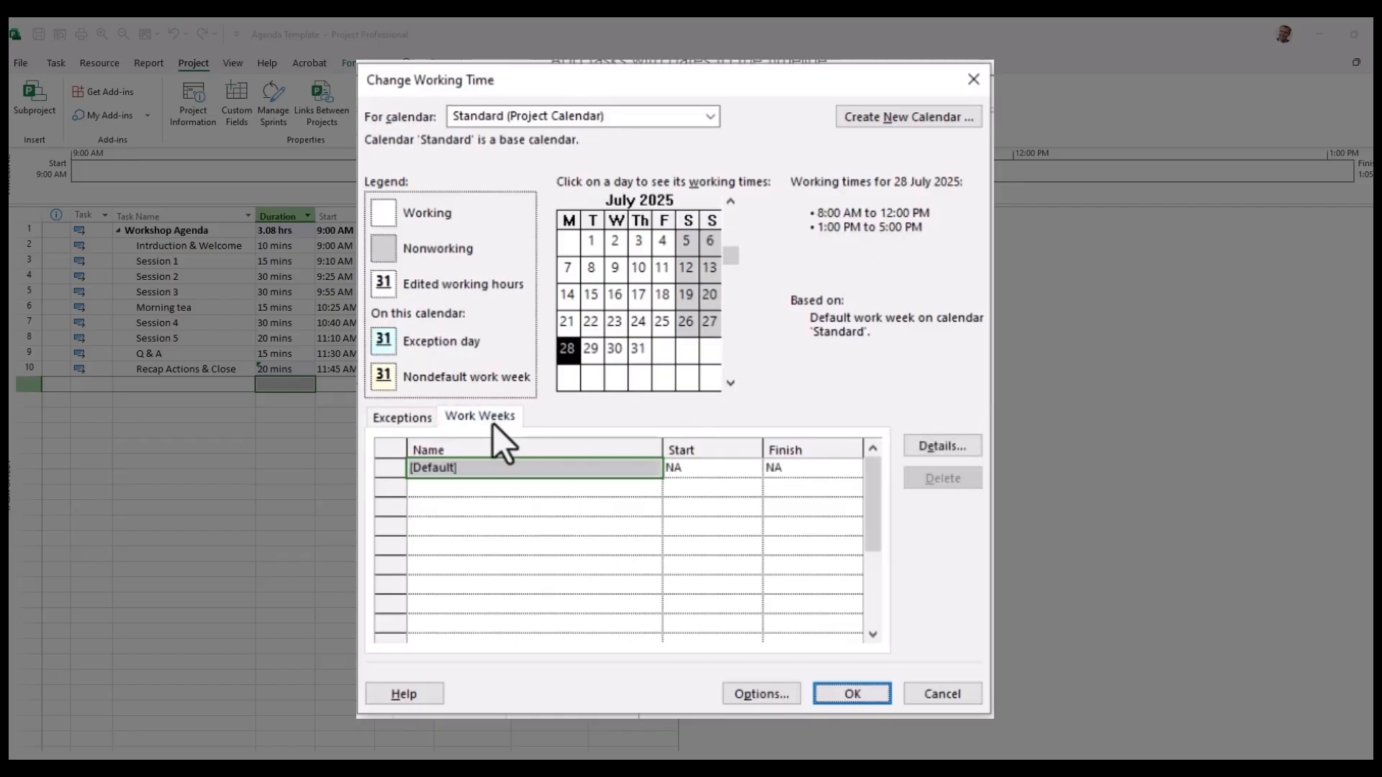
{"action": "left_click", "coordinate": [948, 446]}
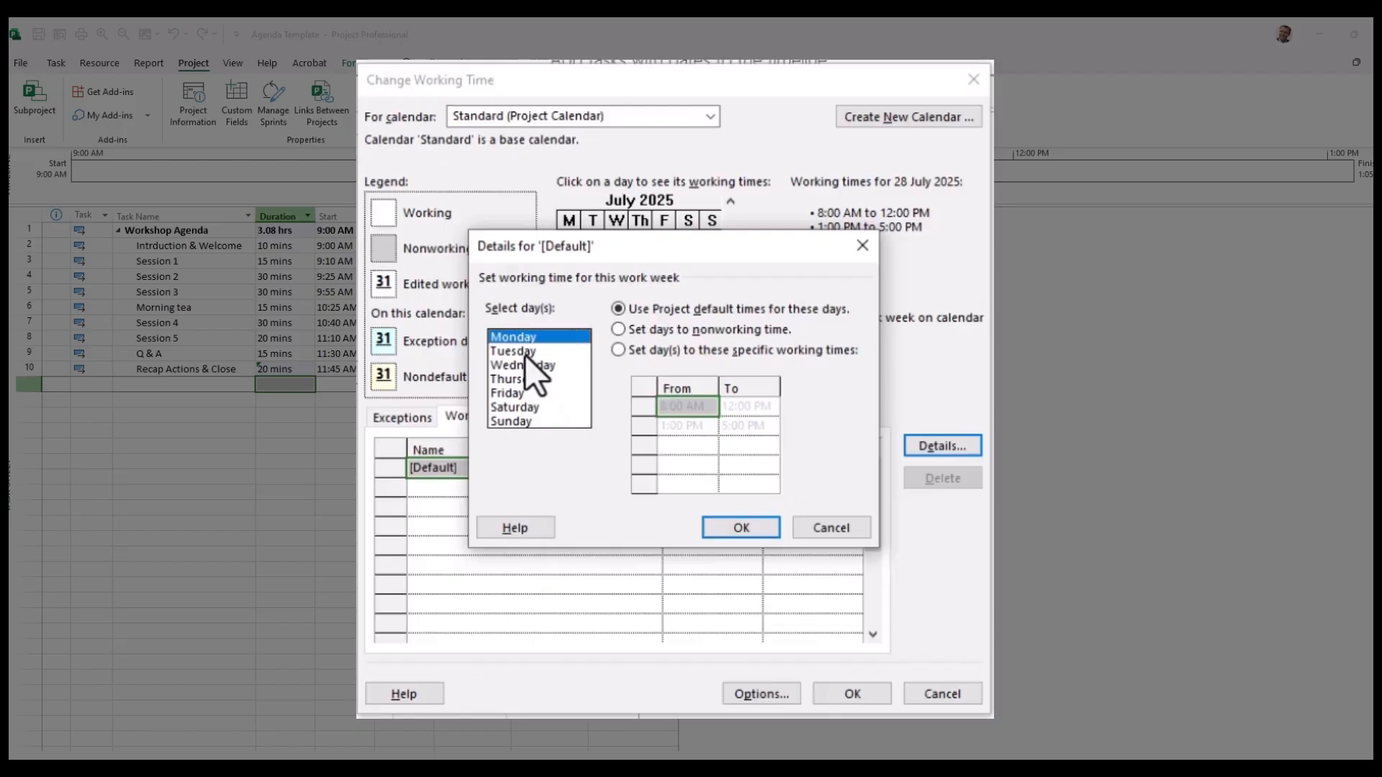
{"action": "left_click", "coordinate": [619, 351]}
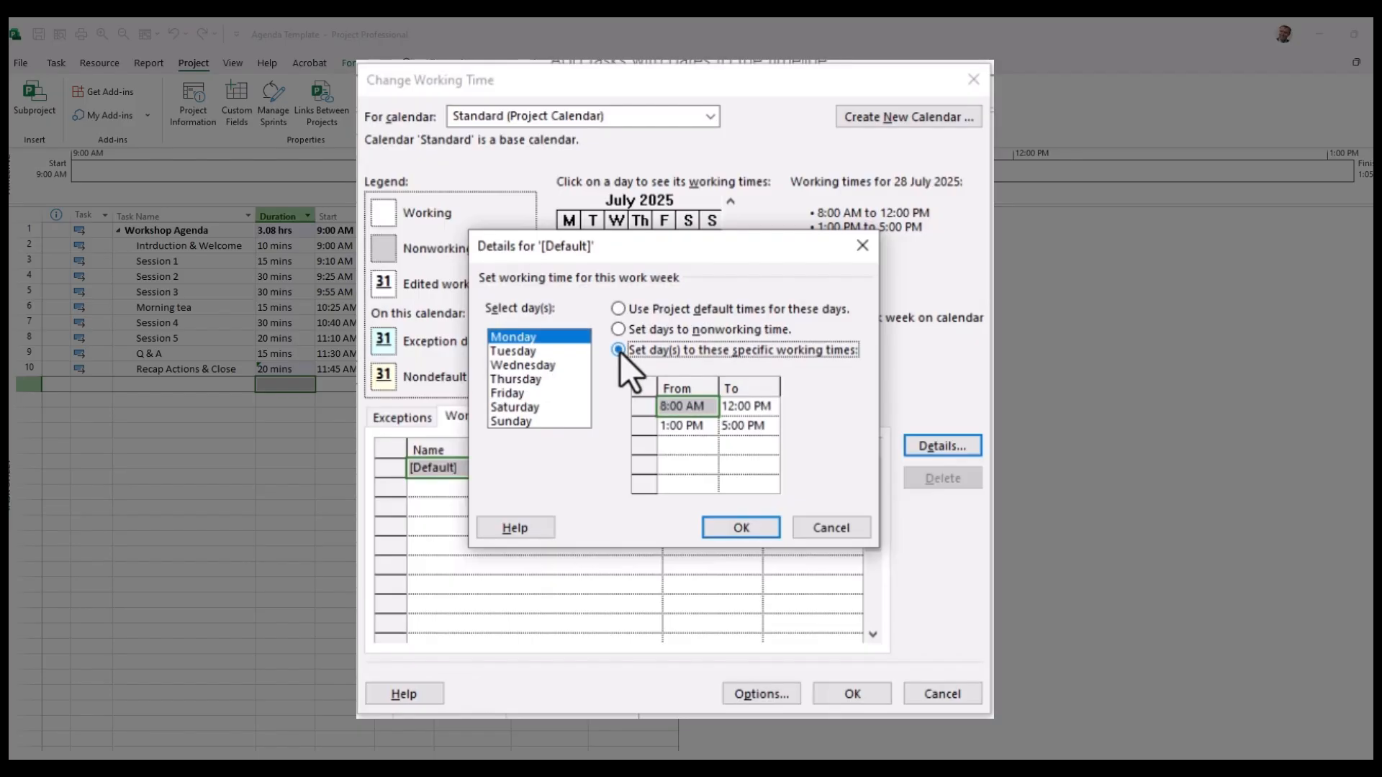
{"action": "left_click", "coordinate": [741, 406]}
{"action": "type", "text": "5"}
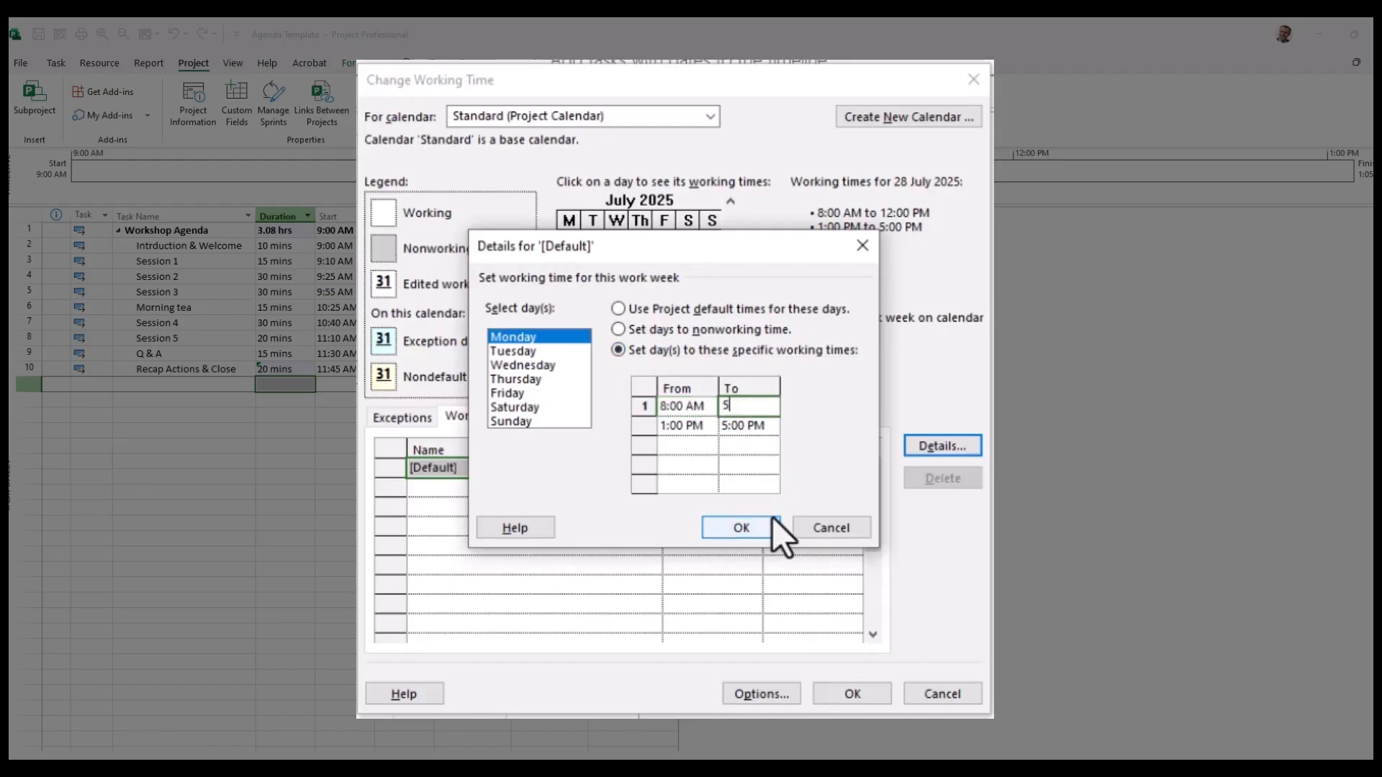
{"action": "left_click", "coordinate": [737, 471]}
Delete Monday's second working period starting at 1:00 PM and apply the calendar change
{"action": "left_click", "coordinate": [685, 425]}
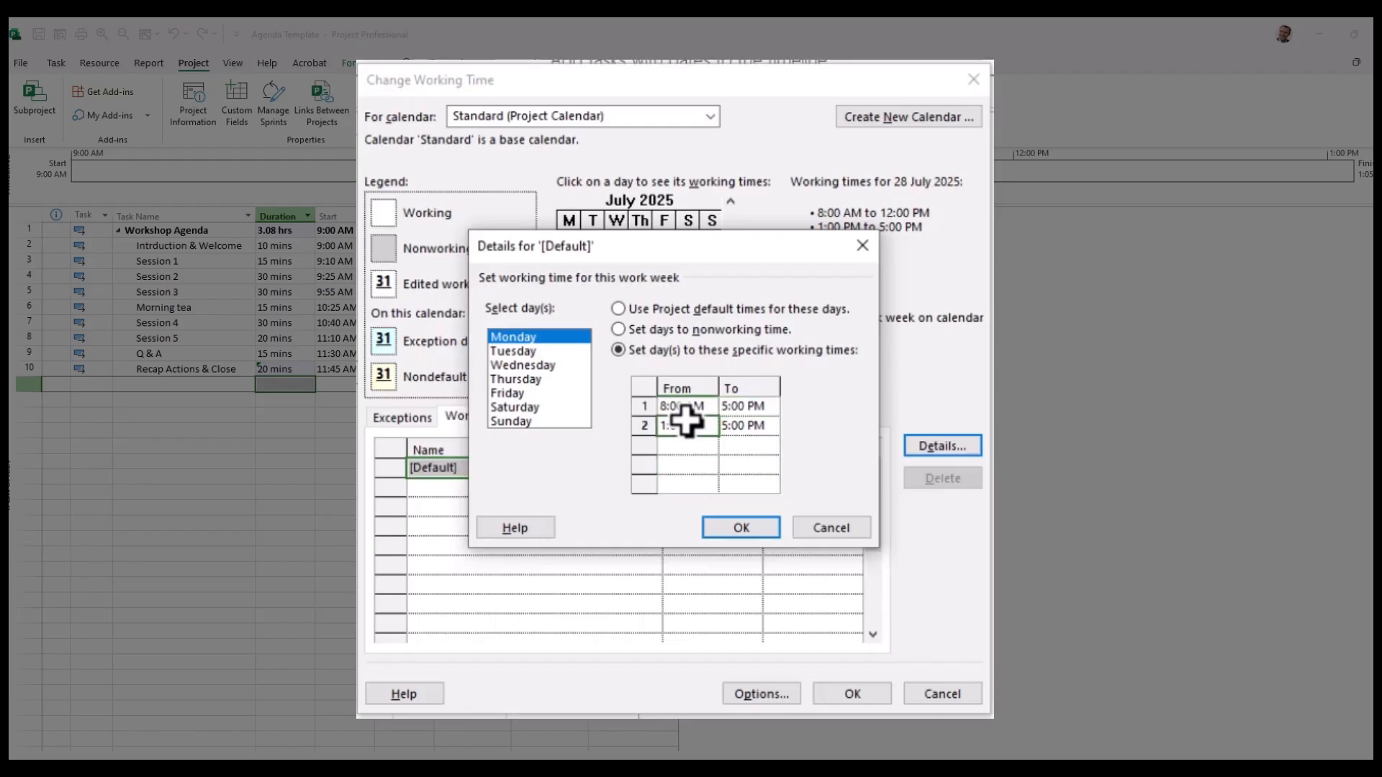
{"action": "key", "text": "Delete"}
{"action": "key", "text": "Down"}
{"action": "key", "text": "Down"}
{"action": "left_click", "coordinate": [742, 526]}
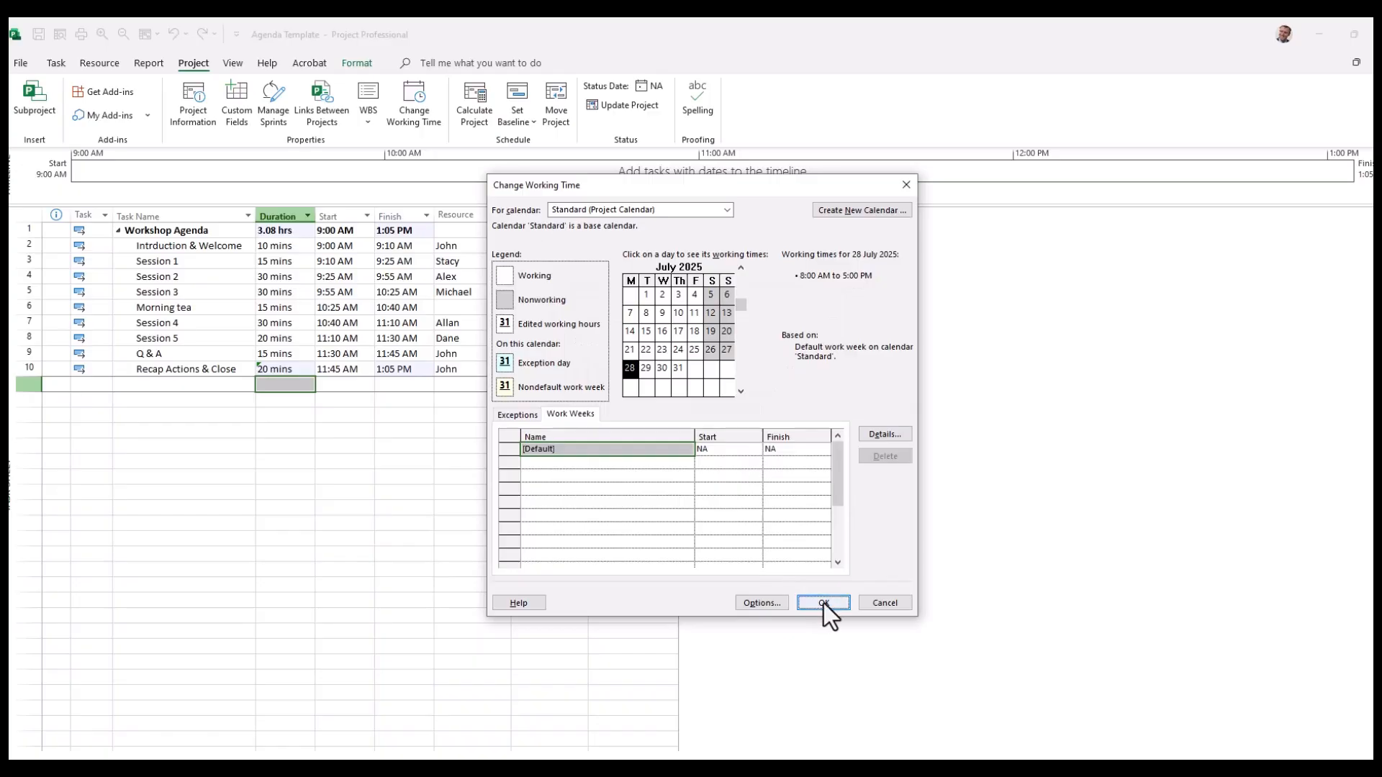
{"action": "left_click", "coordinate": [824, 604]}
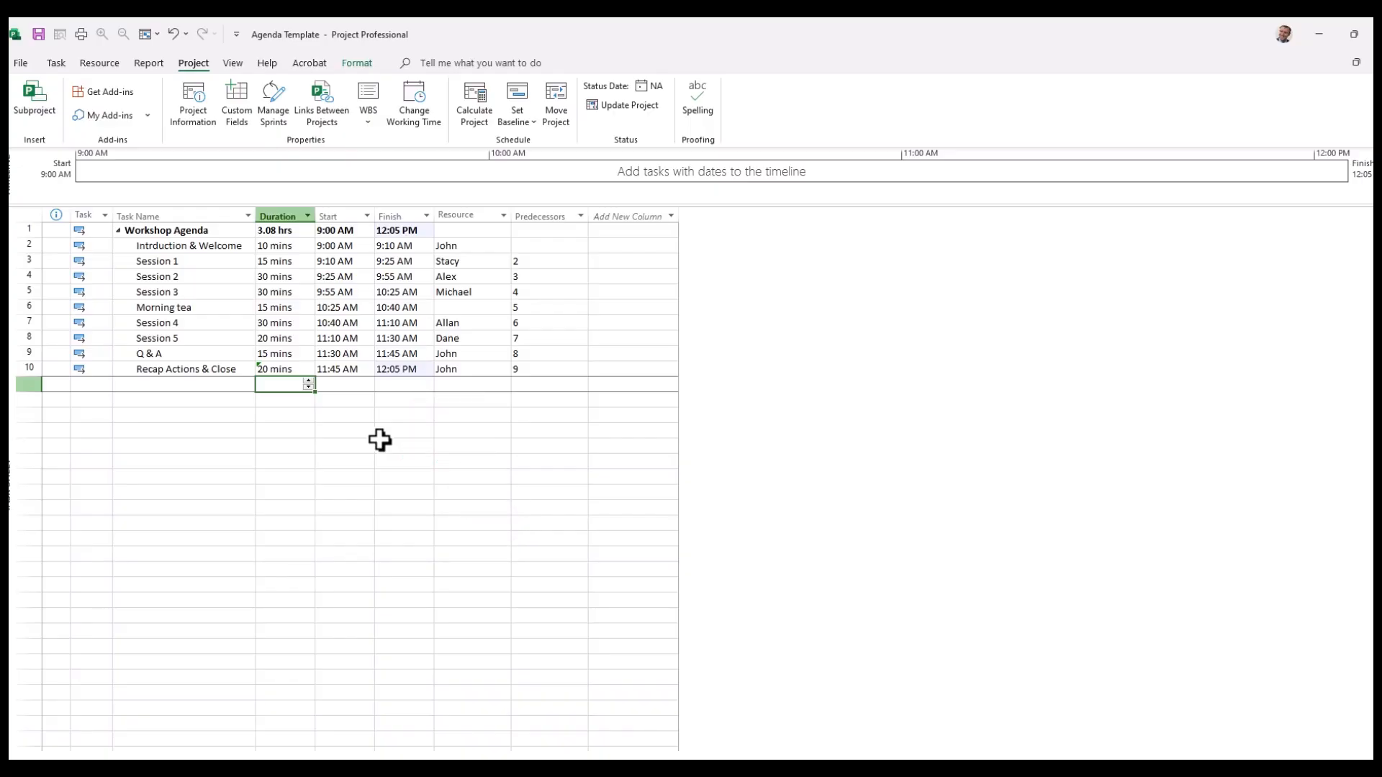
Check the working times of the individual weekdays in the Standard calendar's default work week
{"action": "left_click", "coordinate": [414, 105]}
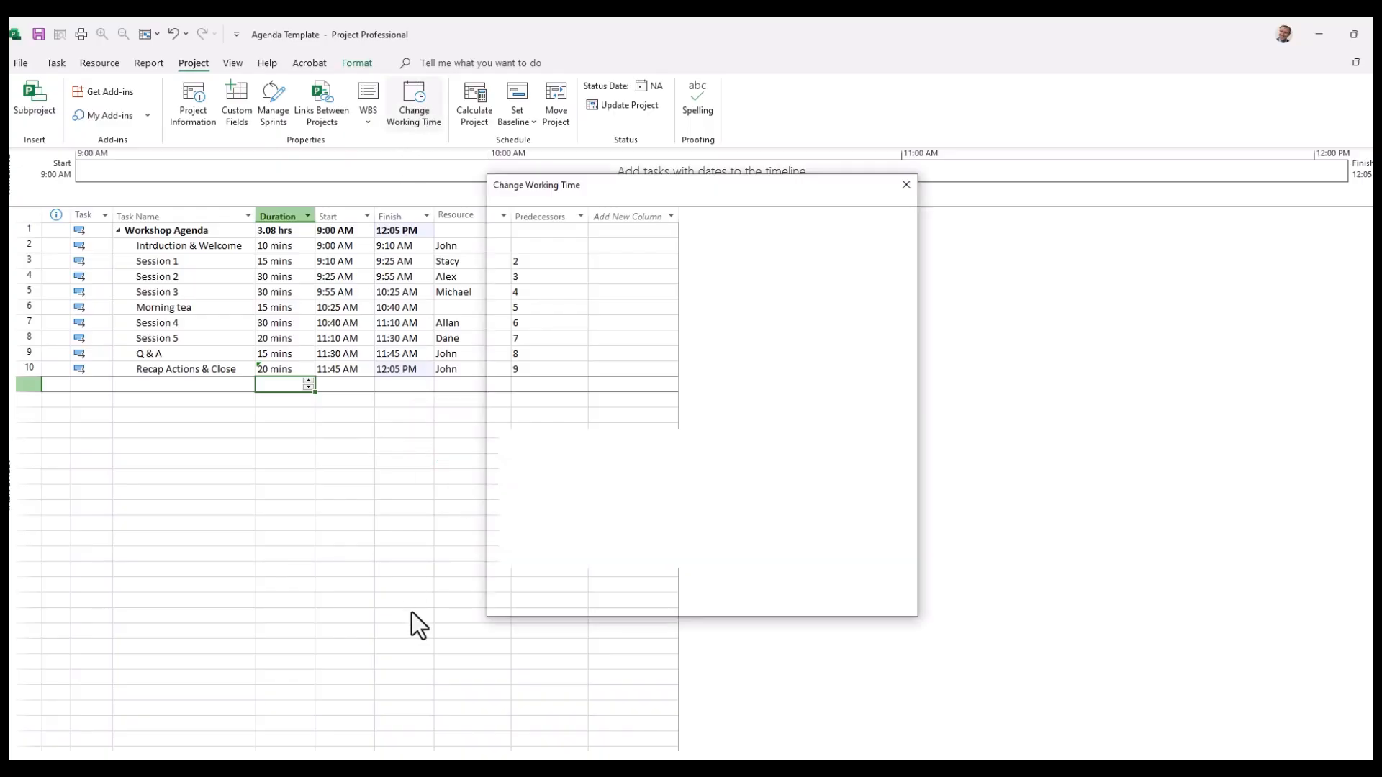
{"action": "left_click", "coordinate": [583, 416]}
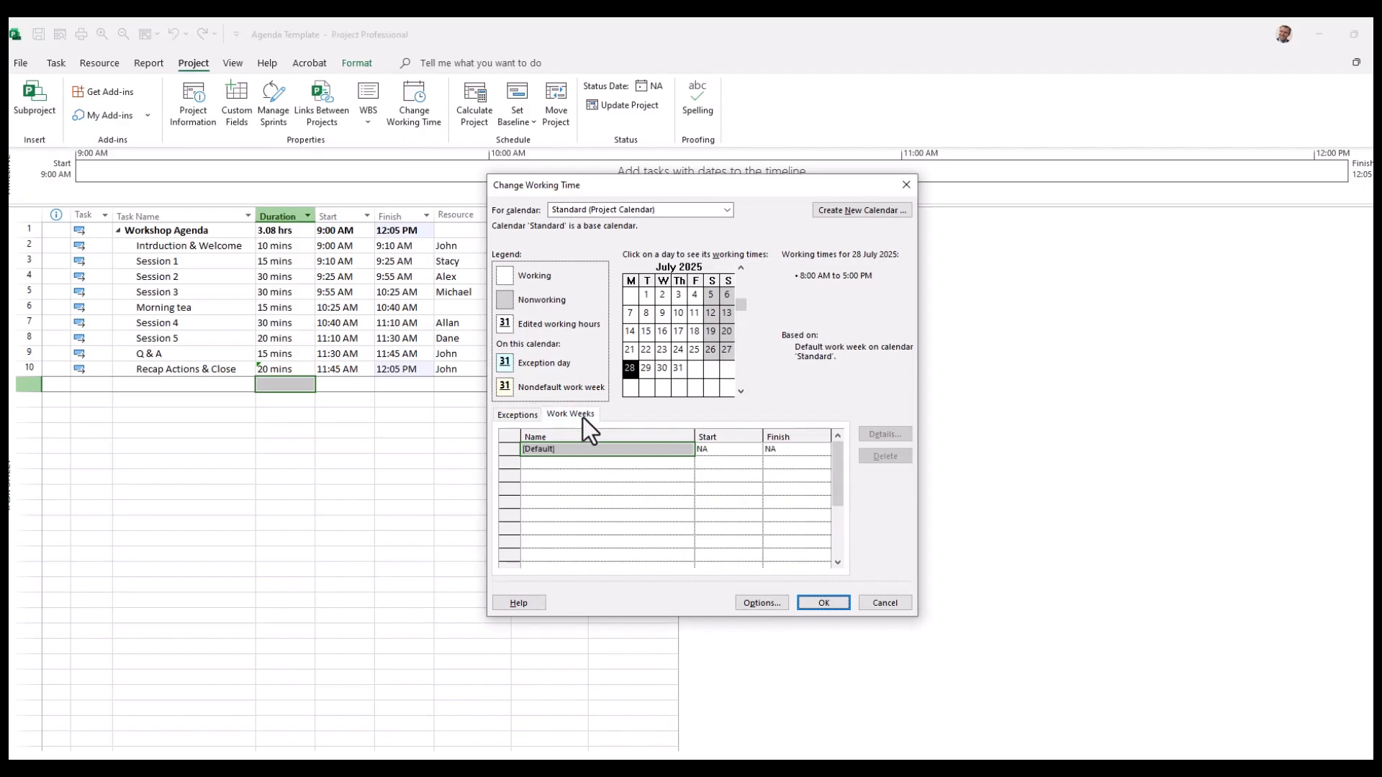
{"action": "left_click", "coordinate": [884, 435]}
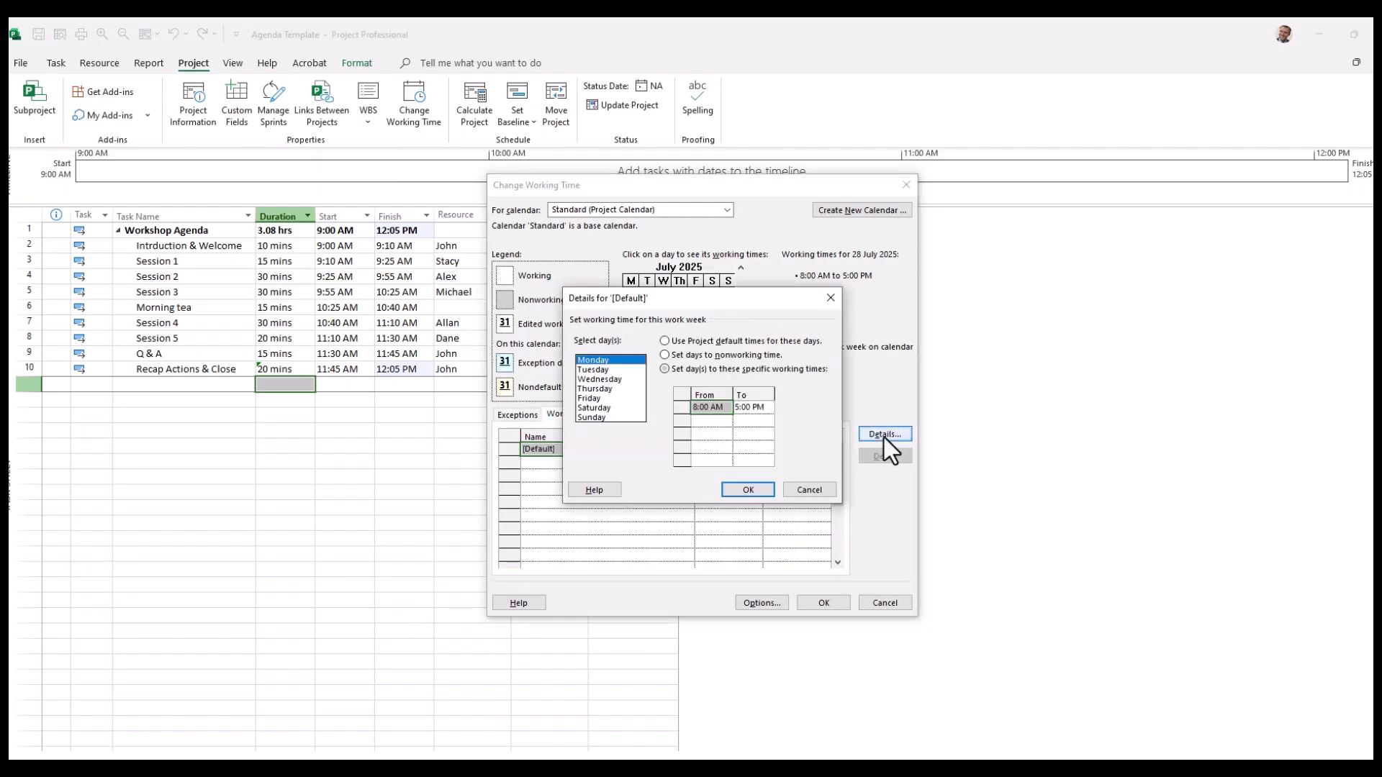
{"action": "left_click_drag", "start_coordinate": [594, 373], "coordinate": [598, 403]}
{"action": "left_click", "coordinate": [594, 408]}
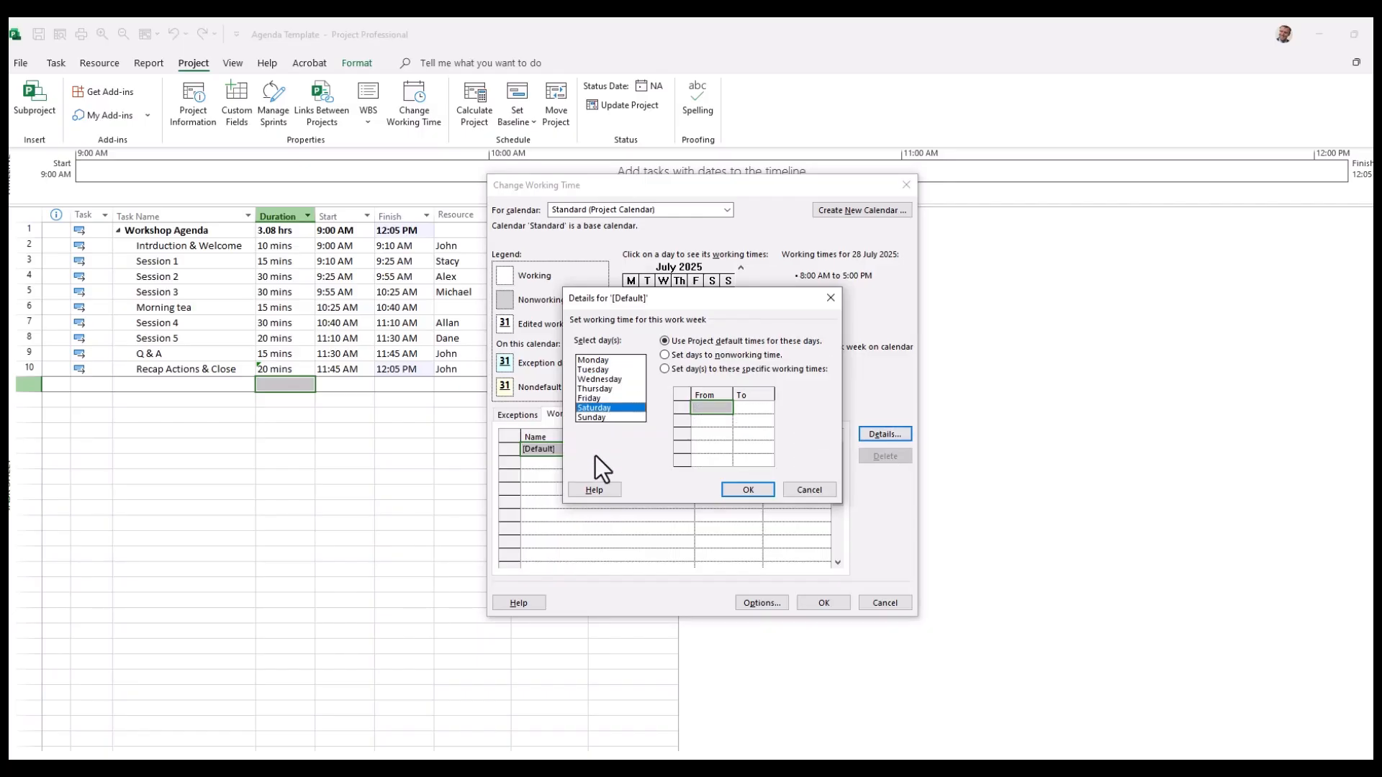
{"action": "left_click", "coordinate": [599, 373]}
{"action": "left_click", "coordinate": [598, 357]}
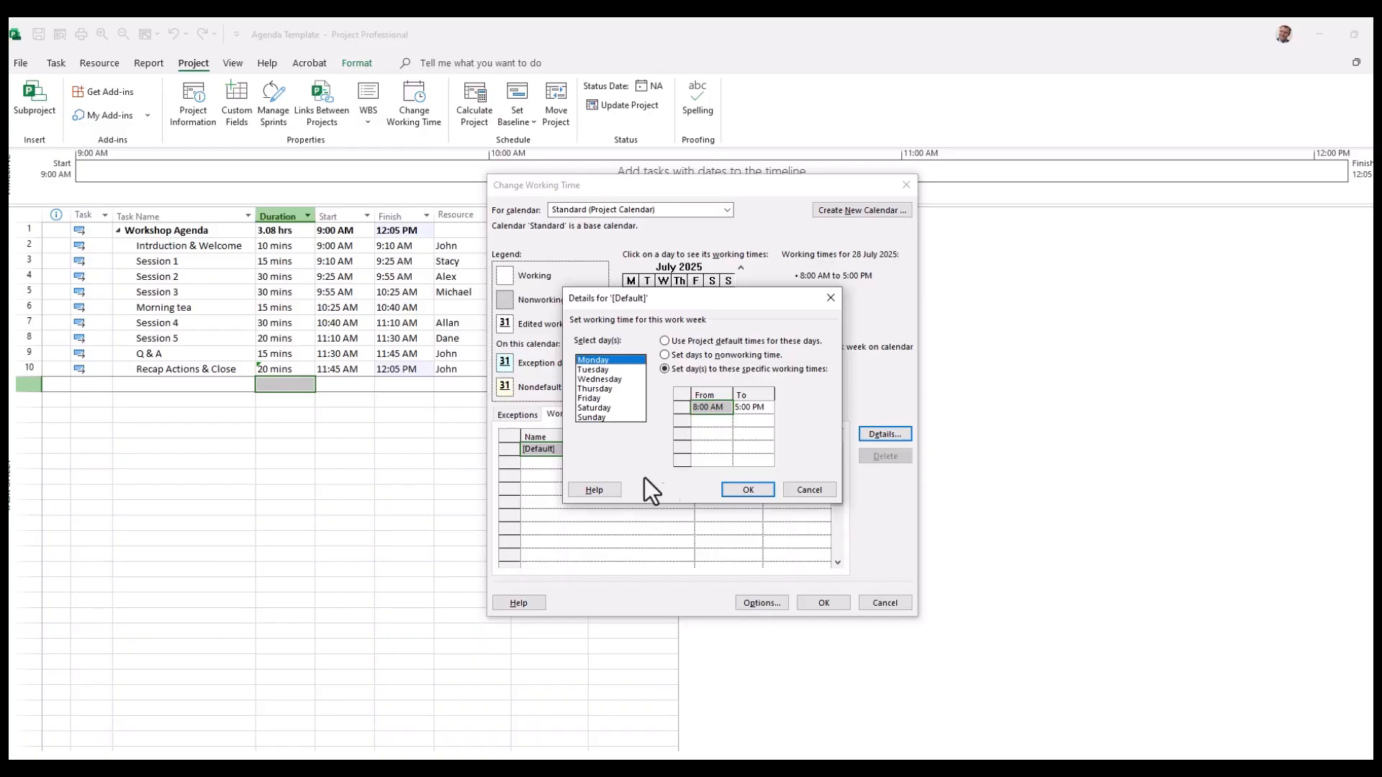
{"action": "left_click", "coordinate": [747, 490]}
{"action": "left_click", "coordinate": [824, 602]}
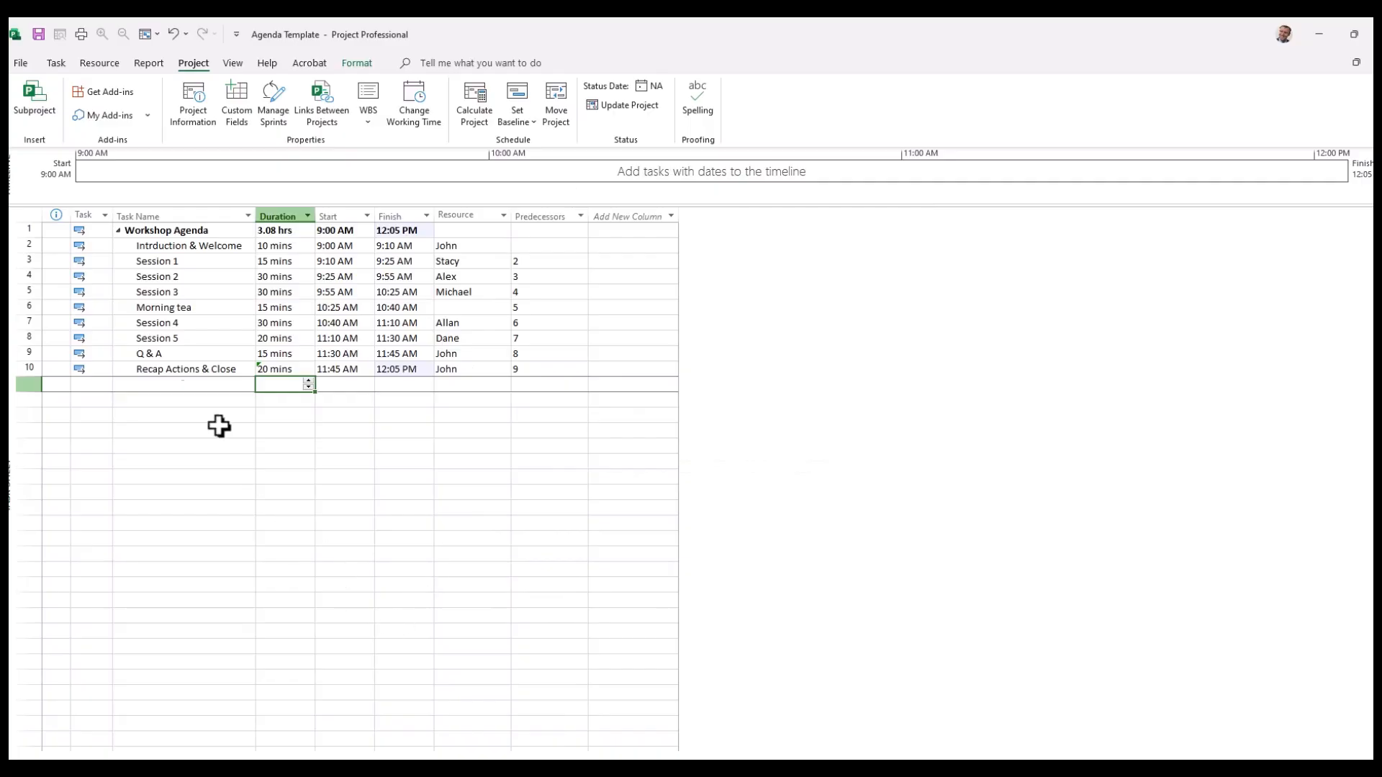
Set the duration of the Session 3 task to 50 minutes
{"action": "left_click_drag", "start_coordinate": [180, 235], "coordinate": [461, 387]}
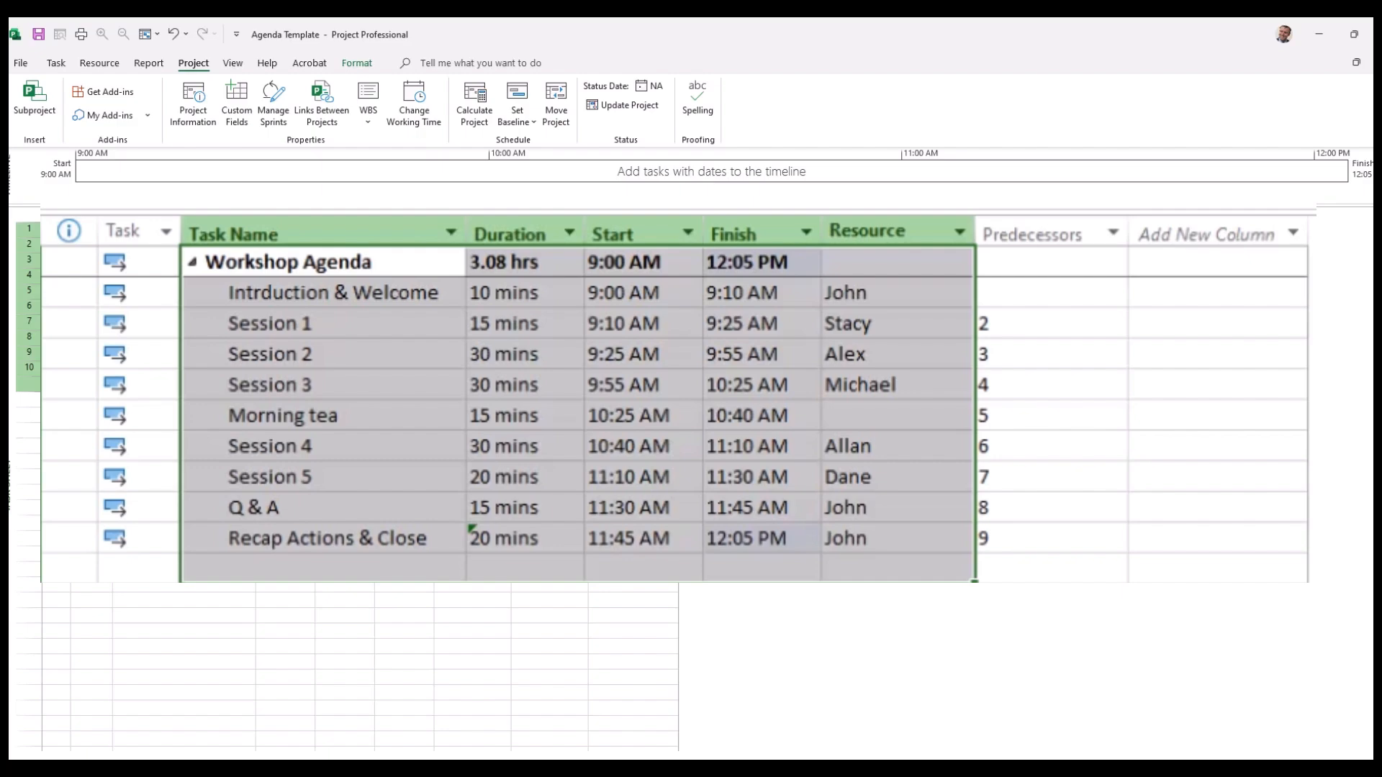
{"action": "left_click", "coordinate": [521, 385]}
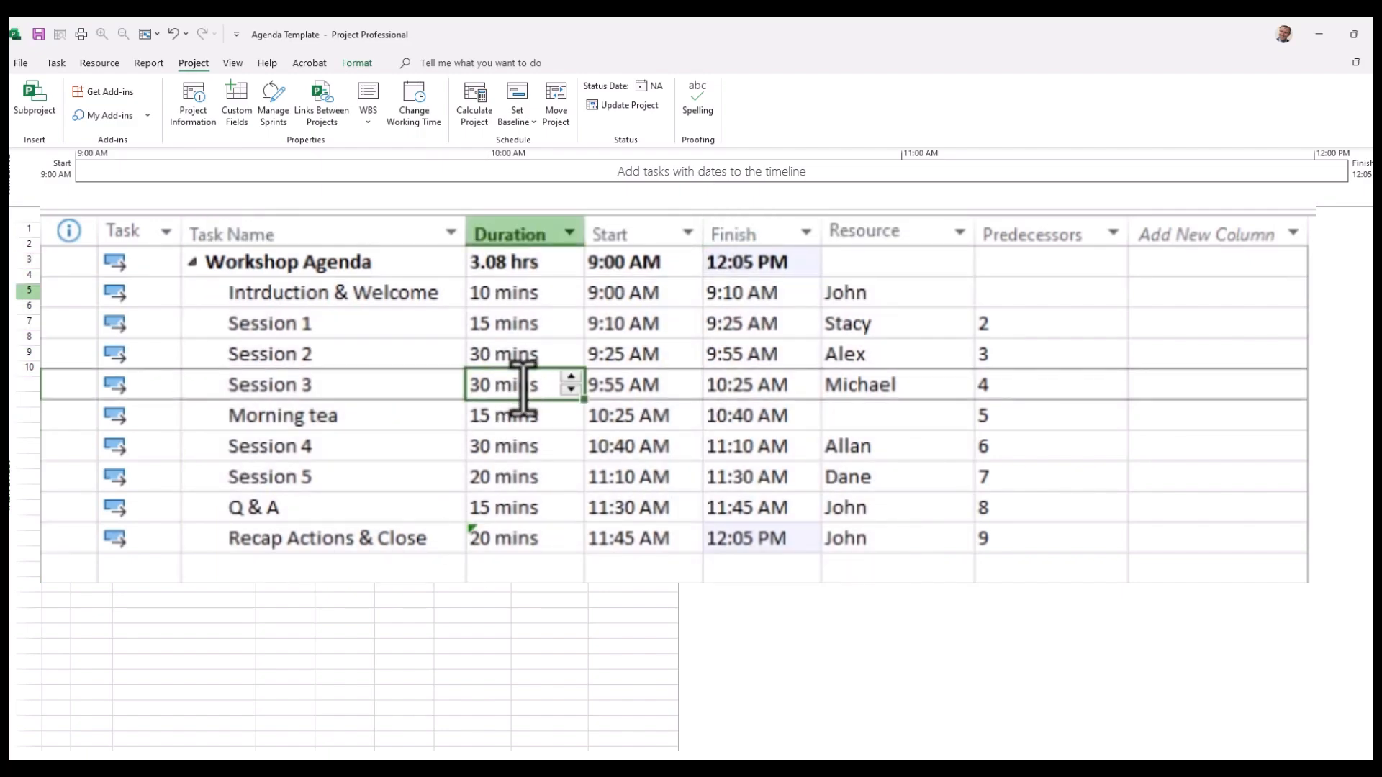
{"action": "type", "text": "50"}
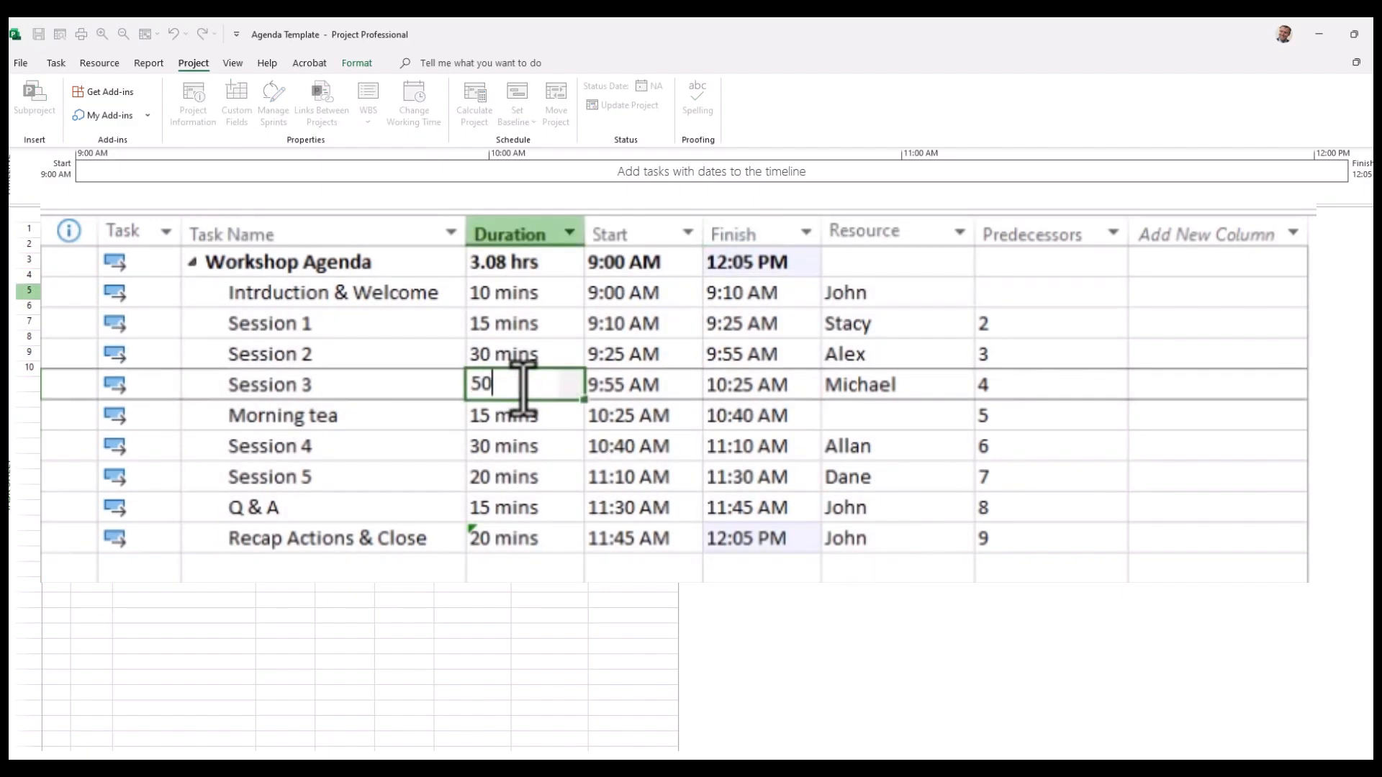
{"action": "key", "text": "Return"}
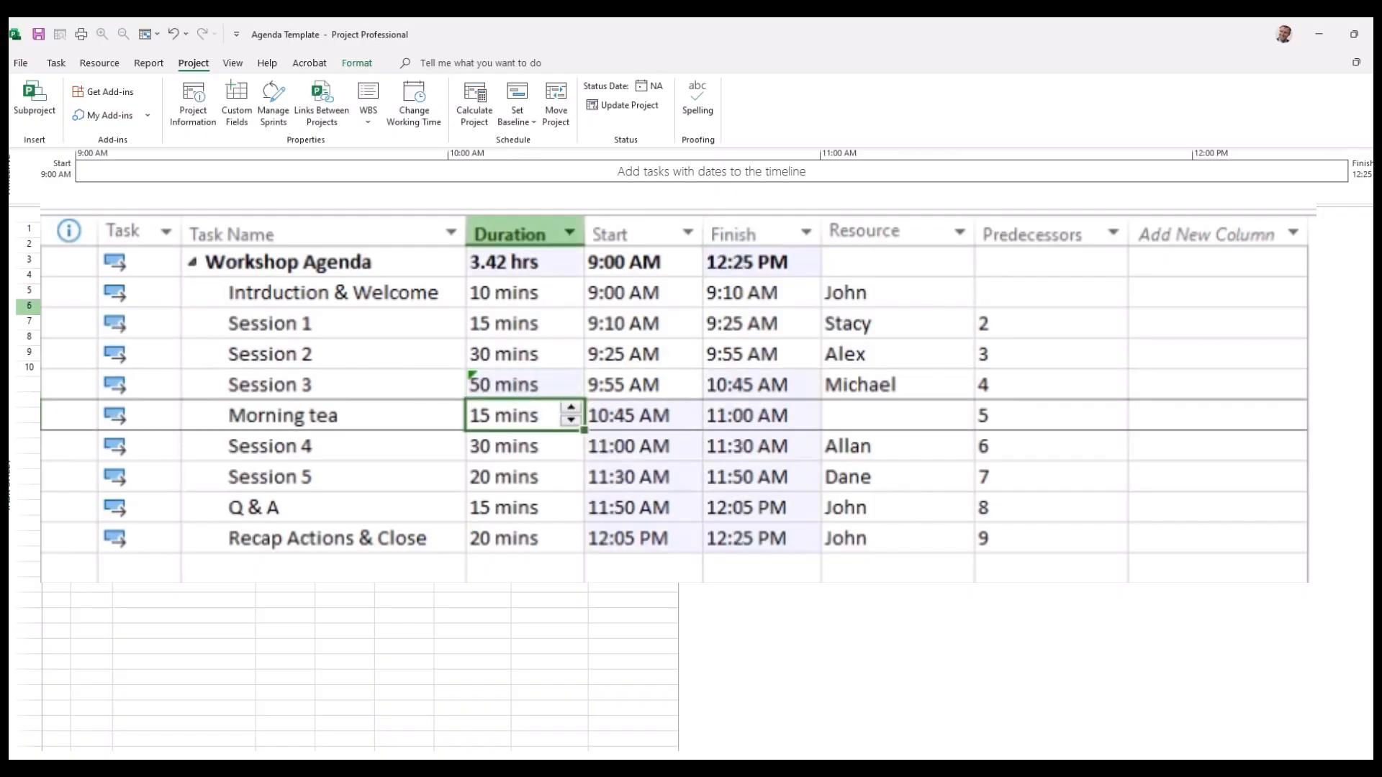